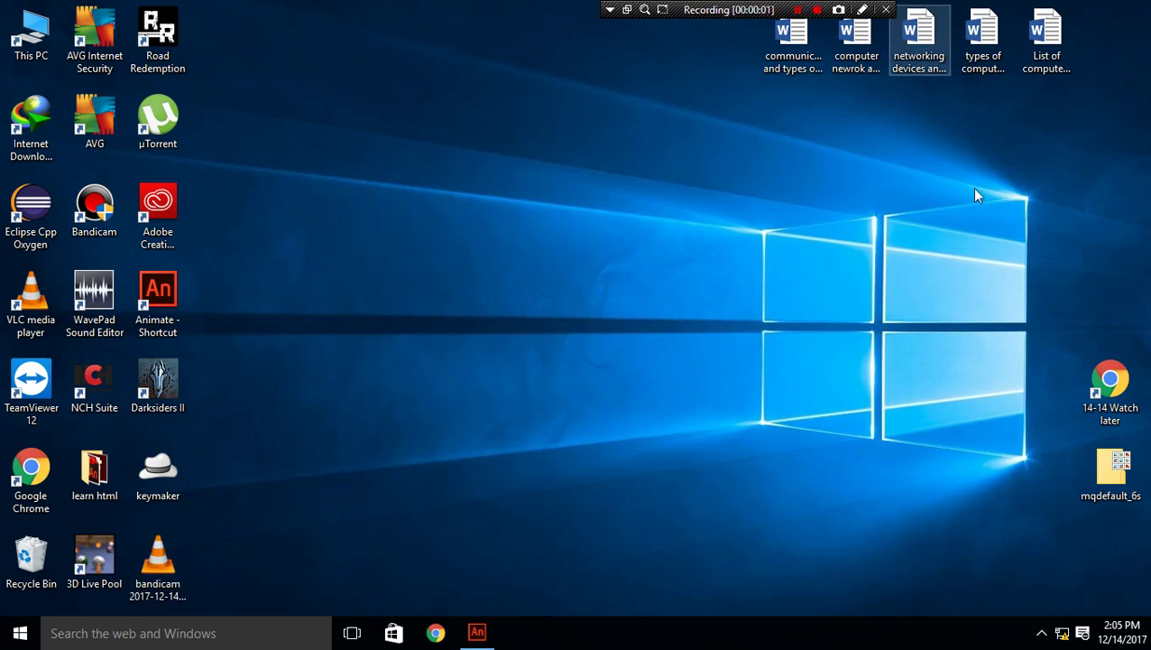
Refresh the desktop twice and bring the Animate window back up.
right_click(615, 324)
click(631, 377)
right_click(503, 415)
click(542, 469)
click(477, 631)
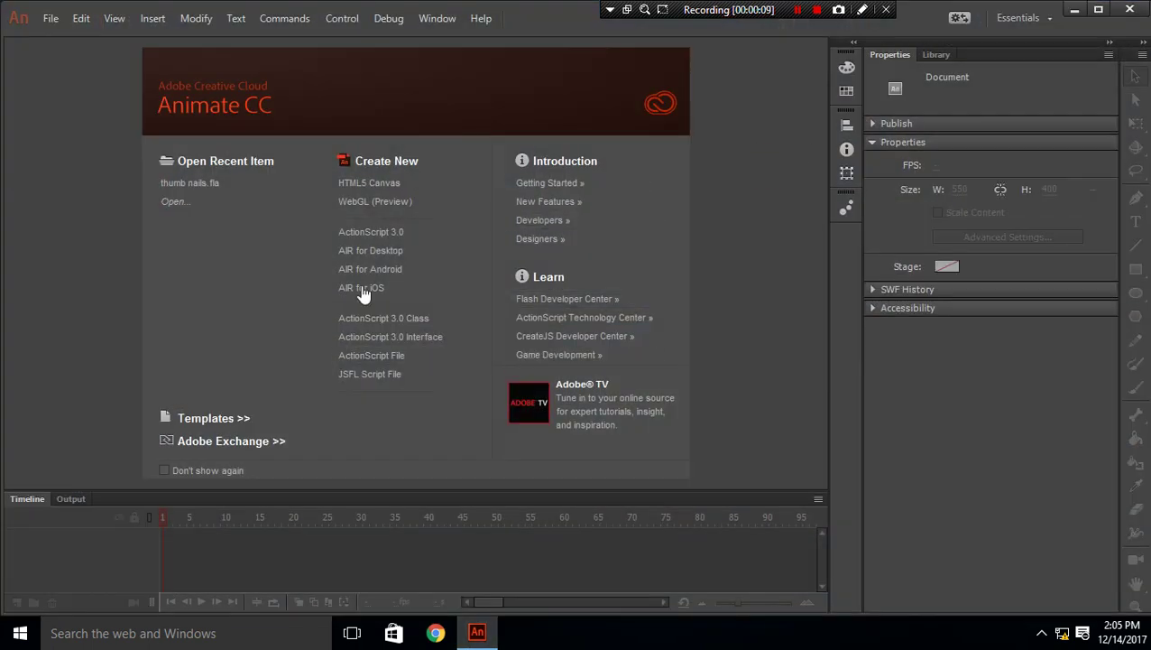
Create a new ActionScript 3.0 document and draw a circle near the stage centre.
click(372, 236)
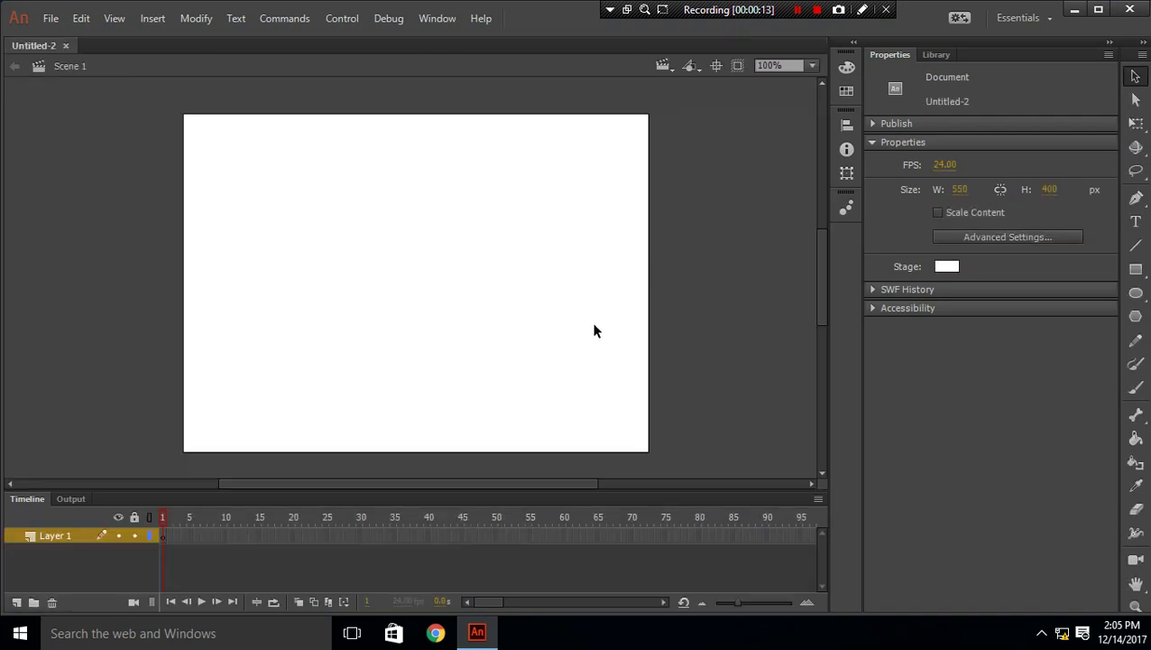
click(454, 285)
click(1136, 293)
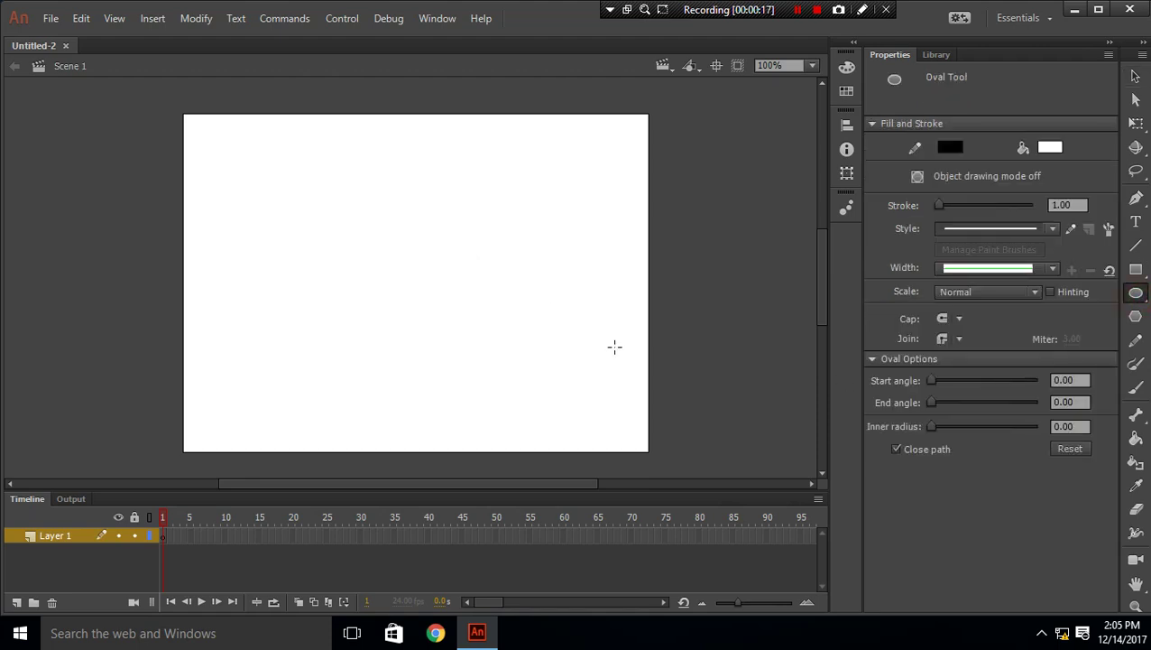
drag(336, 229, 452, 344)
Set the circle's outline stroke thickness to 2.75.
click(1136, 76)
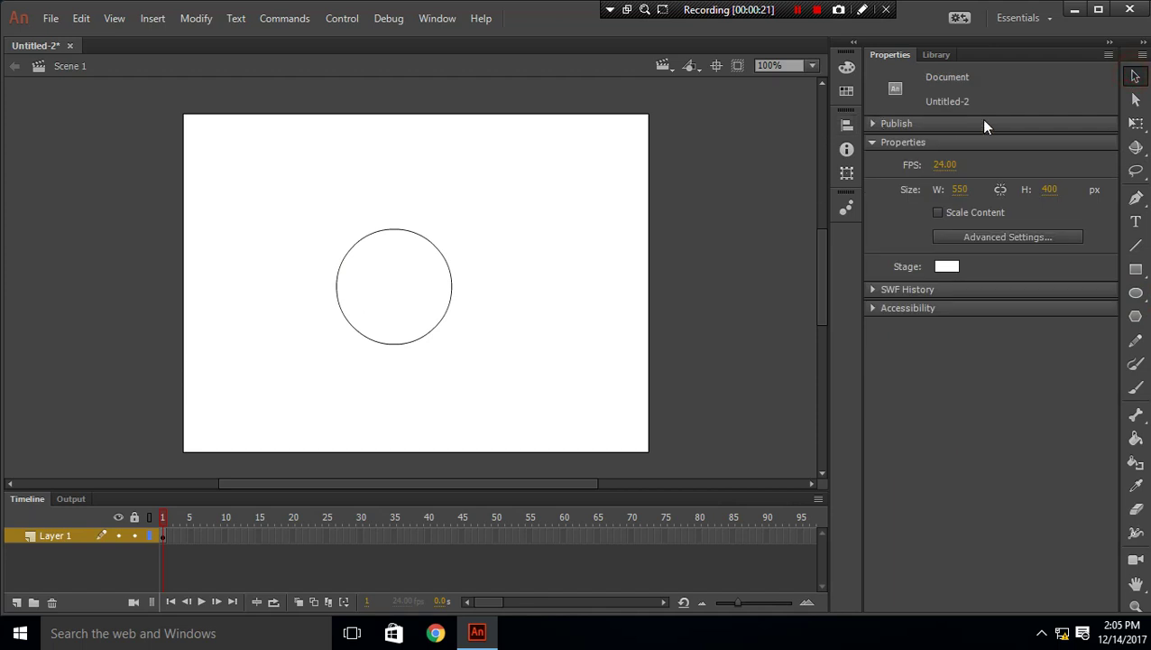
click(430, 242)
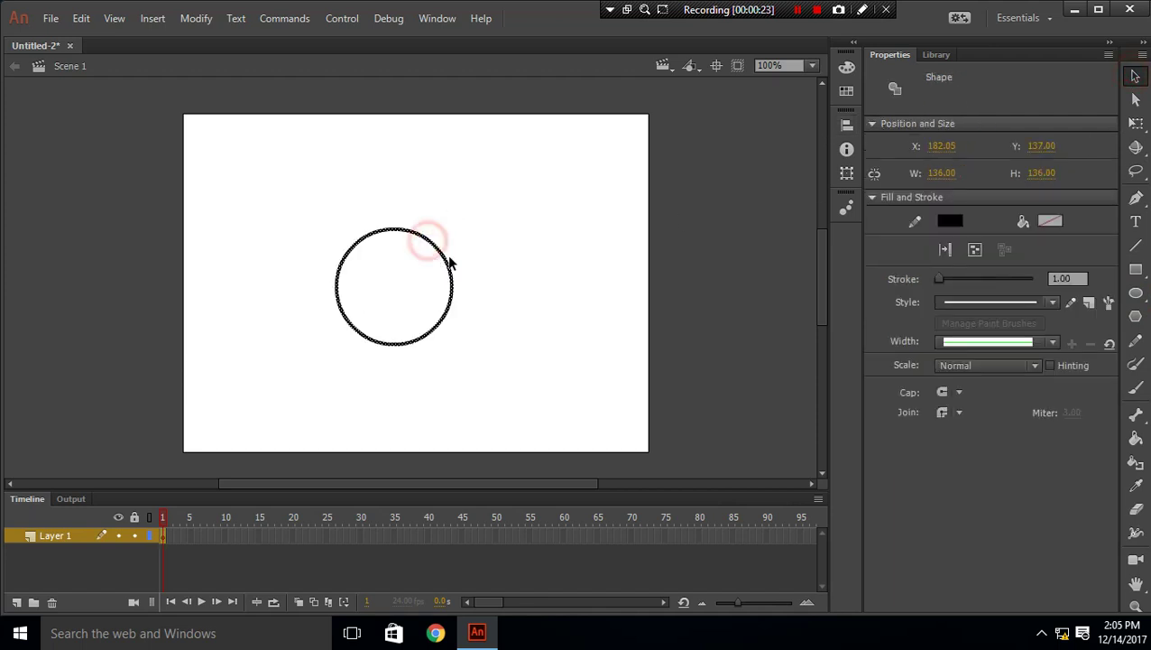
click(941, 280)
drag(949, 285, 941, 282)
click(521, 291)
Draw a vertical and a horizontal line splitting the circle into quarters.
click(1136, 244)
drag(397, 227, 392, 344)
drag(453, 293, 336, 292)
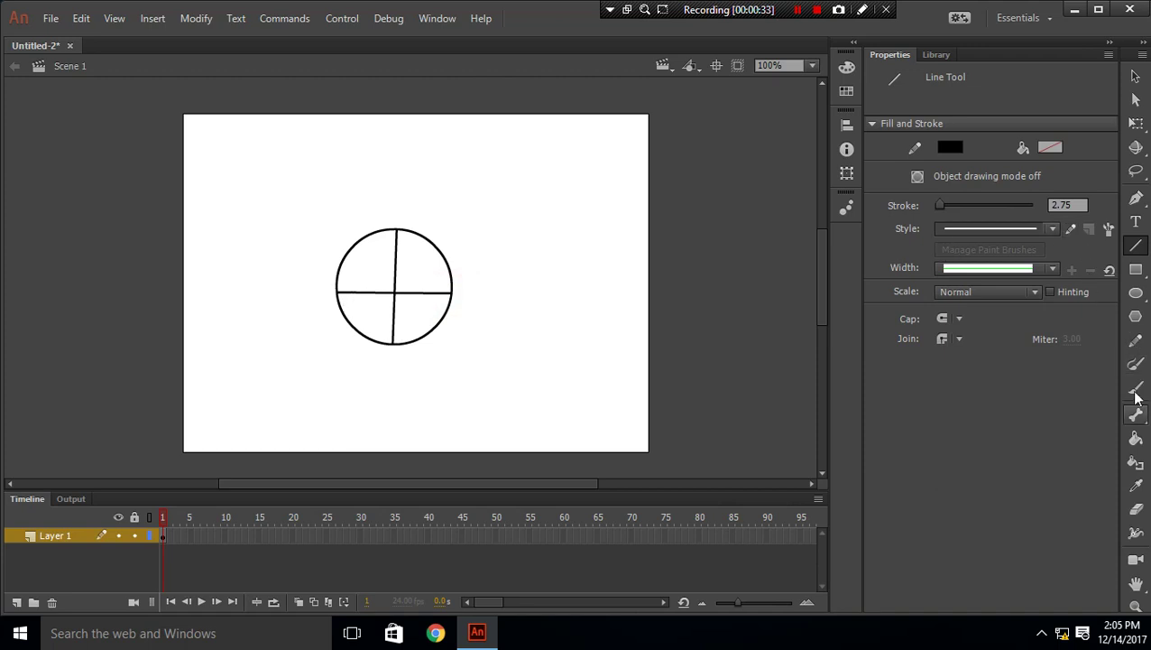
Fill the upper-right and lower-left quarters with red using the Paint Bucket.
click(1136, 437)
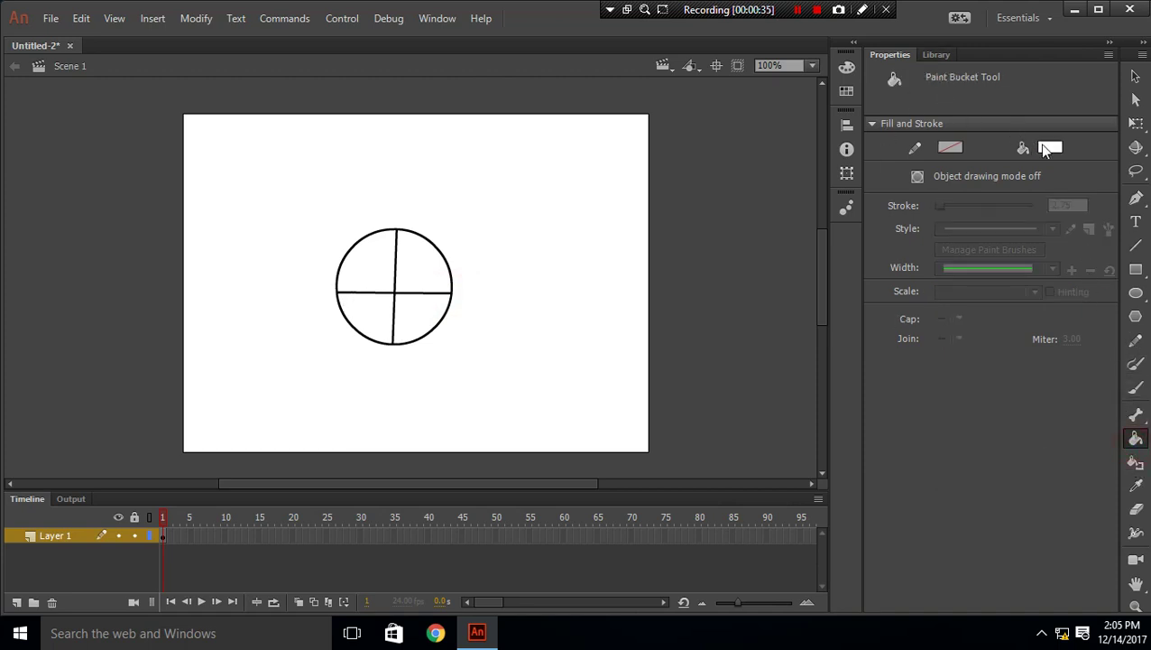
click(1049, 150)
click(799, 275)
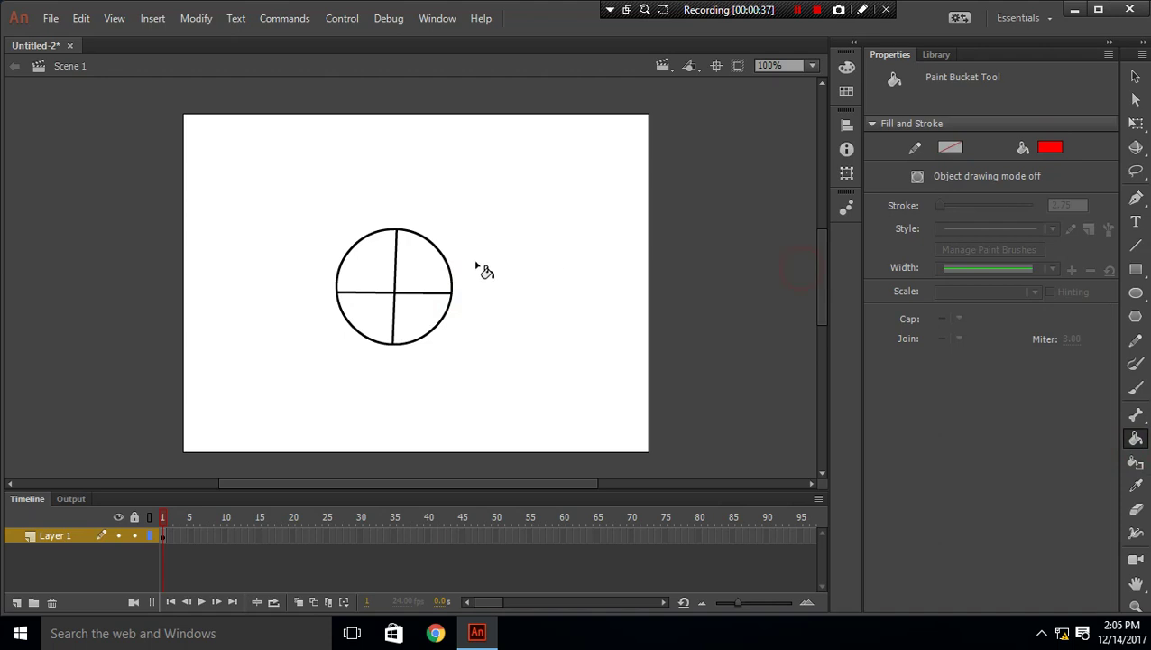
click(433, 290)
click(390, 317)
Fill the lower-right and upper-left quarters with green.
click(1050, 148)
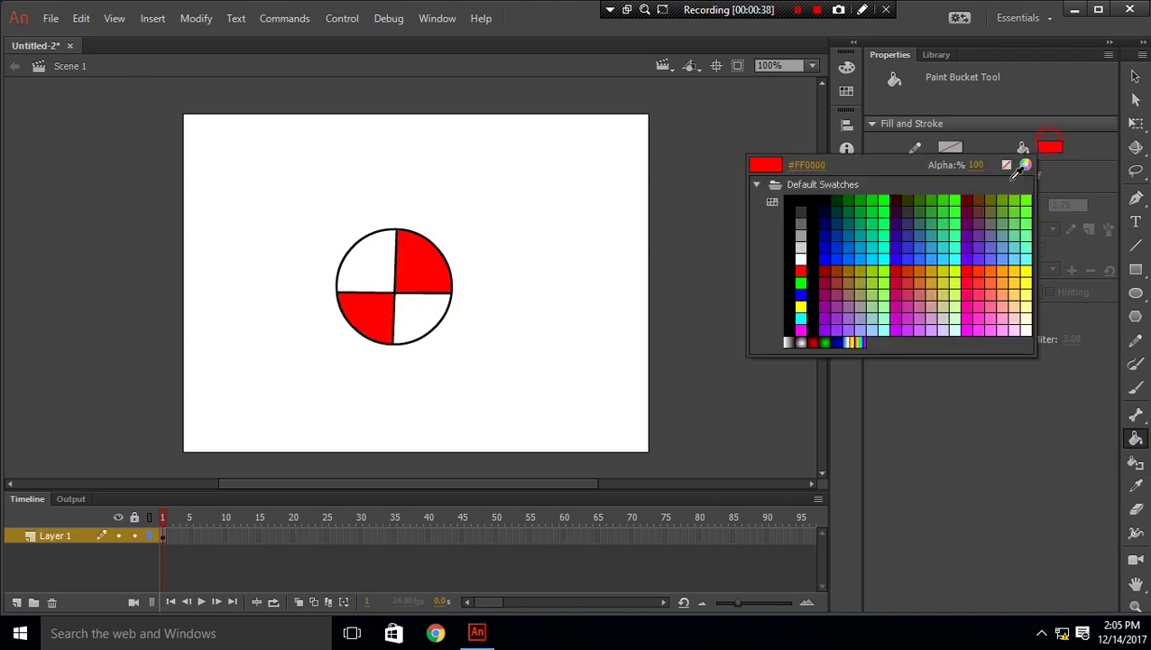
click(799, 283)
click(424, 309)
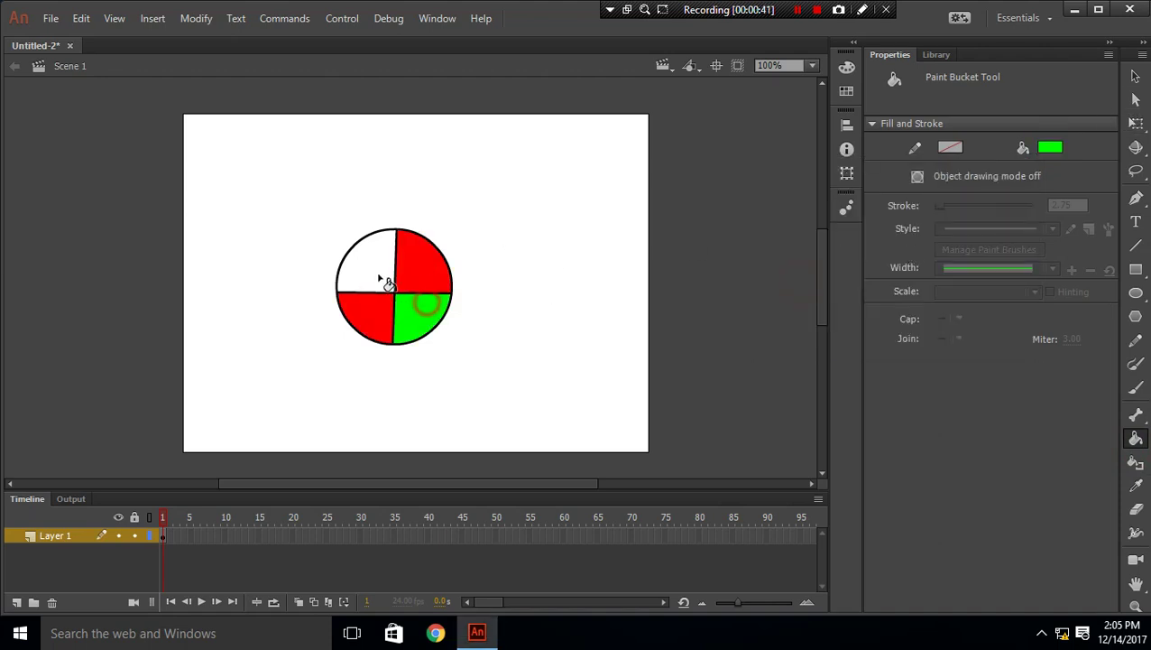
click(379, 277)
click(1136, 76)
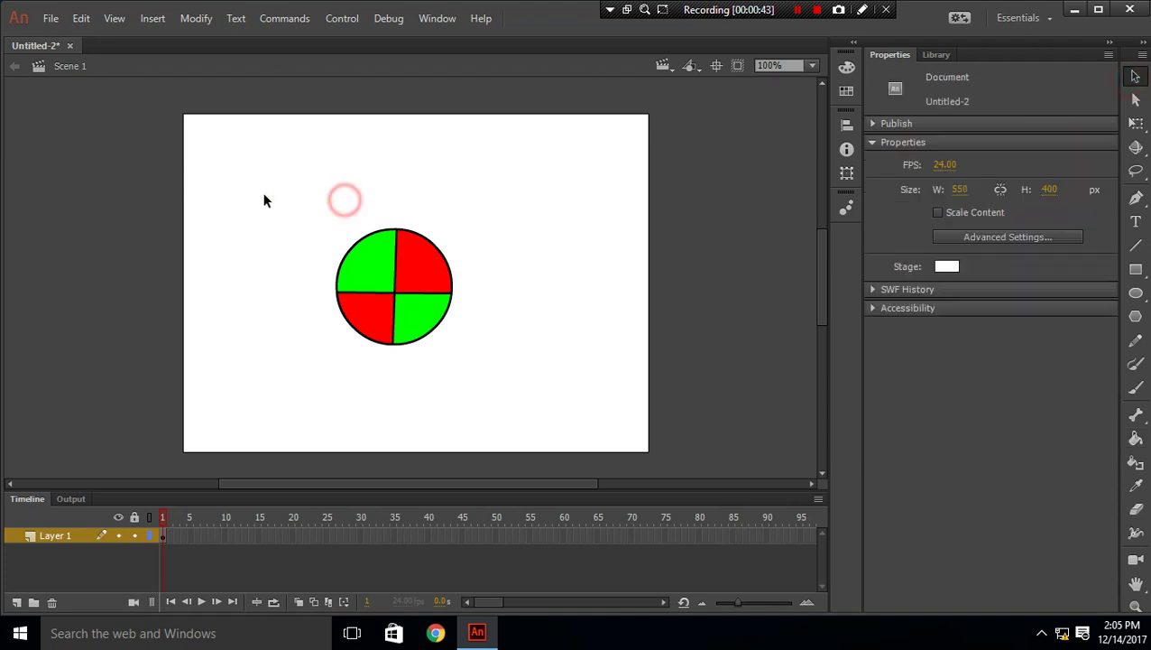
Convert the whole quartered circle into a movie clip symbol named Symbol 1.
drag(264, 199, 568, 408)
right_click(404, 312)
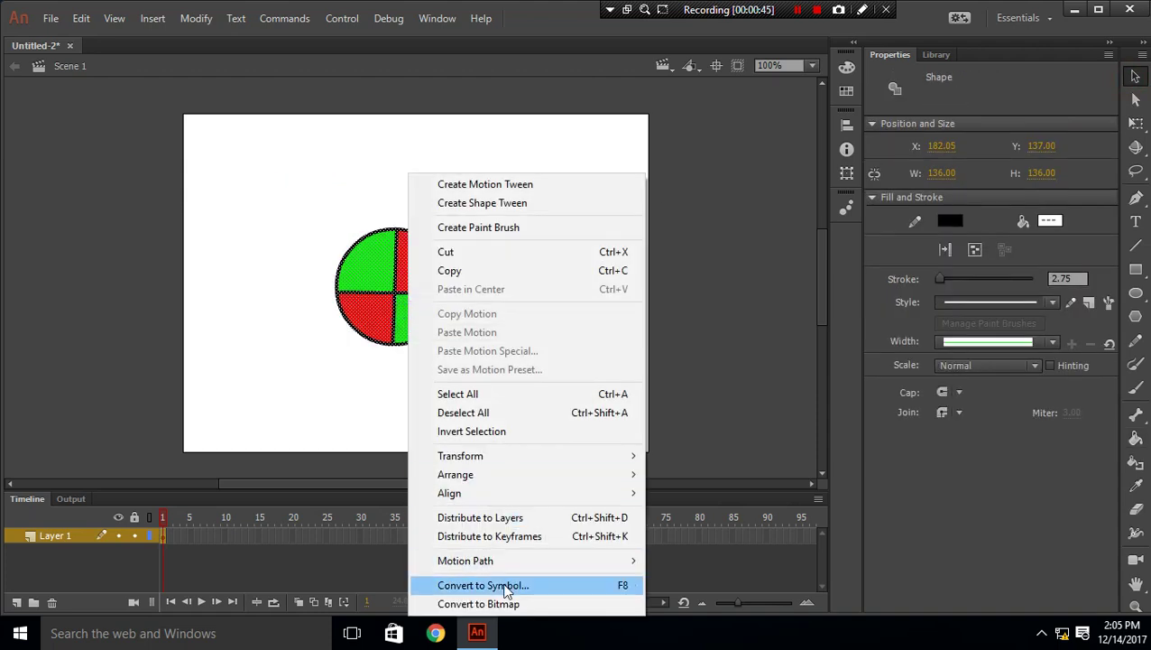
click(505, 586)
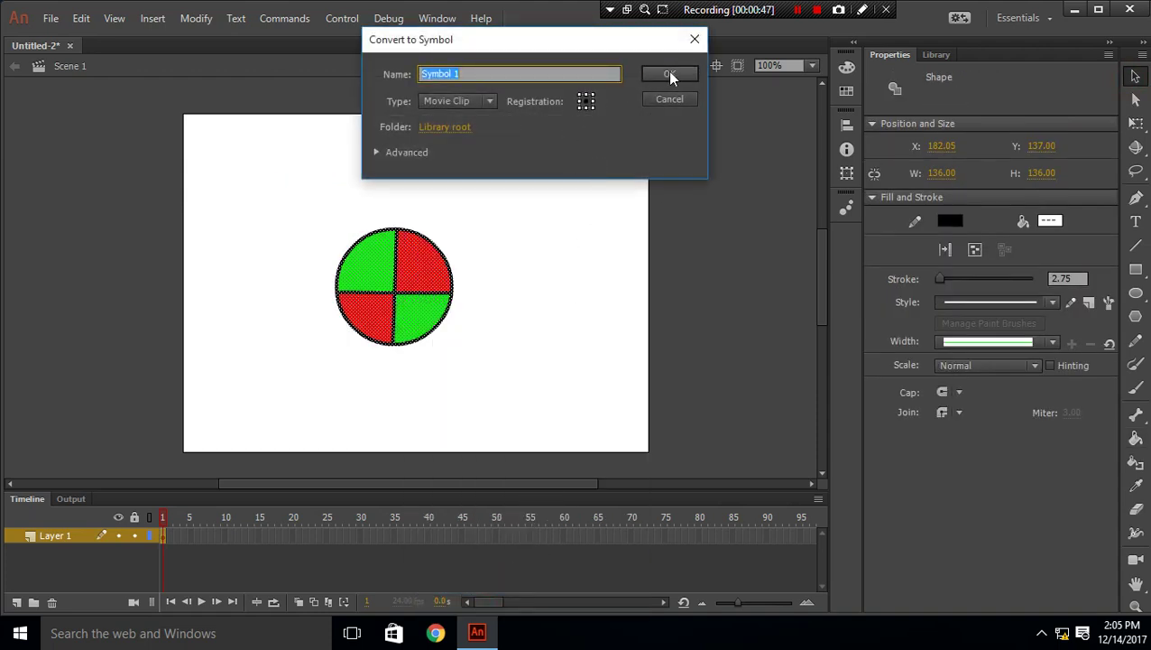
click(670, 75)
click(207, 325)
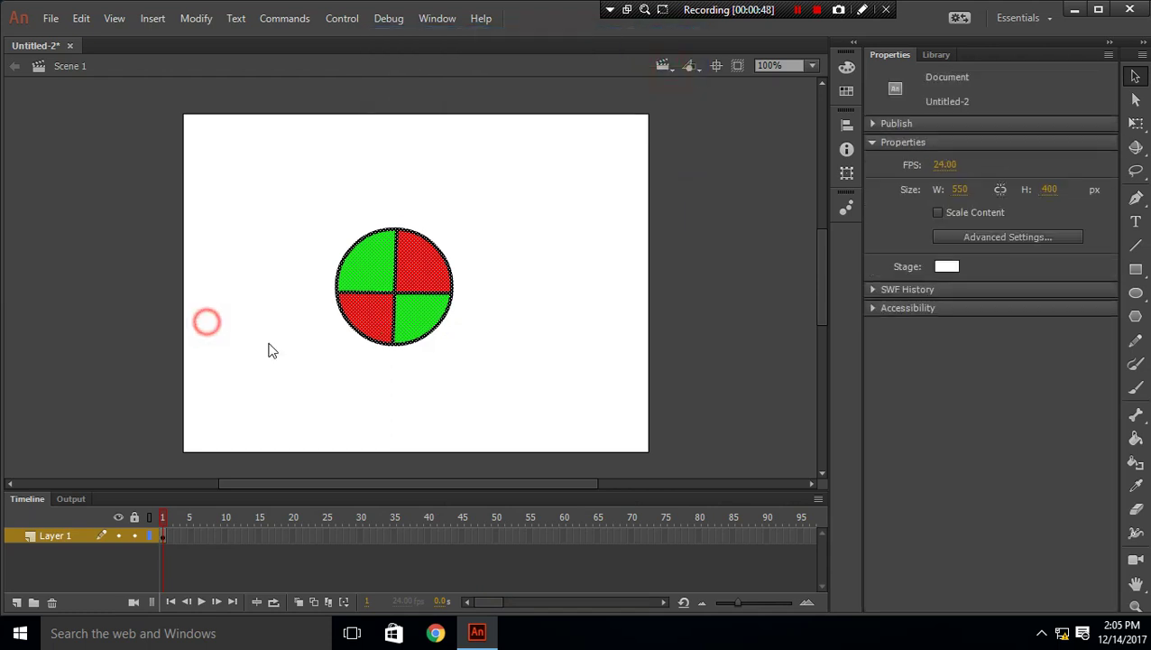
Create a classic tween on frame 1.
right_click(161, 536)
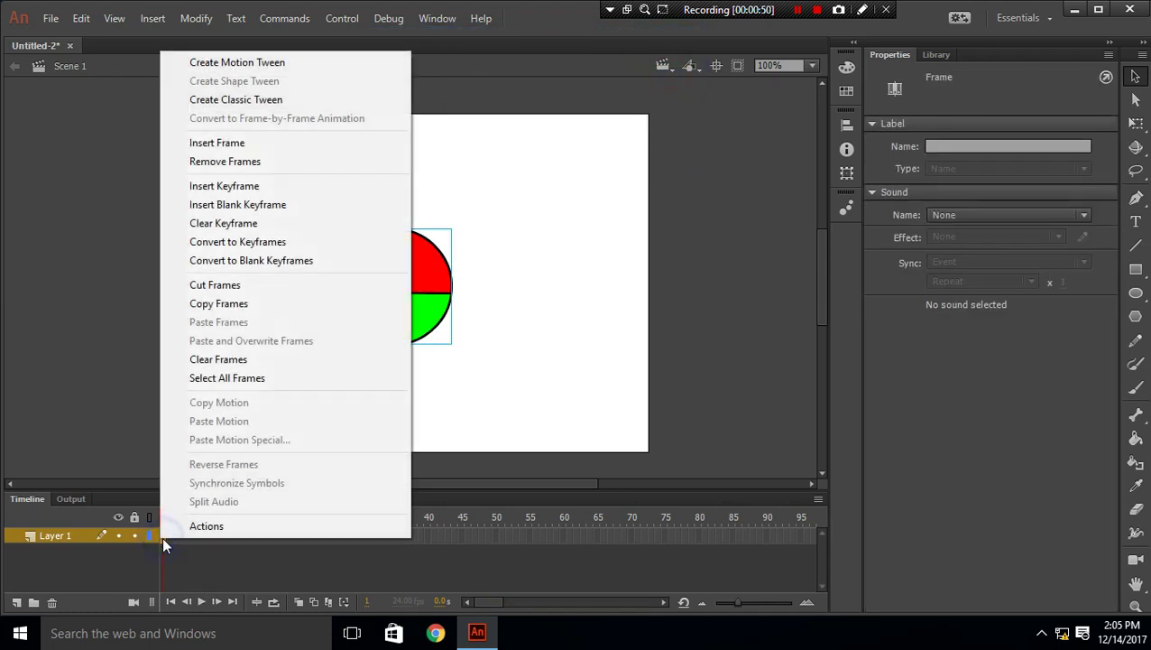
click(235, 99)
click(193, 374)
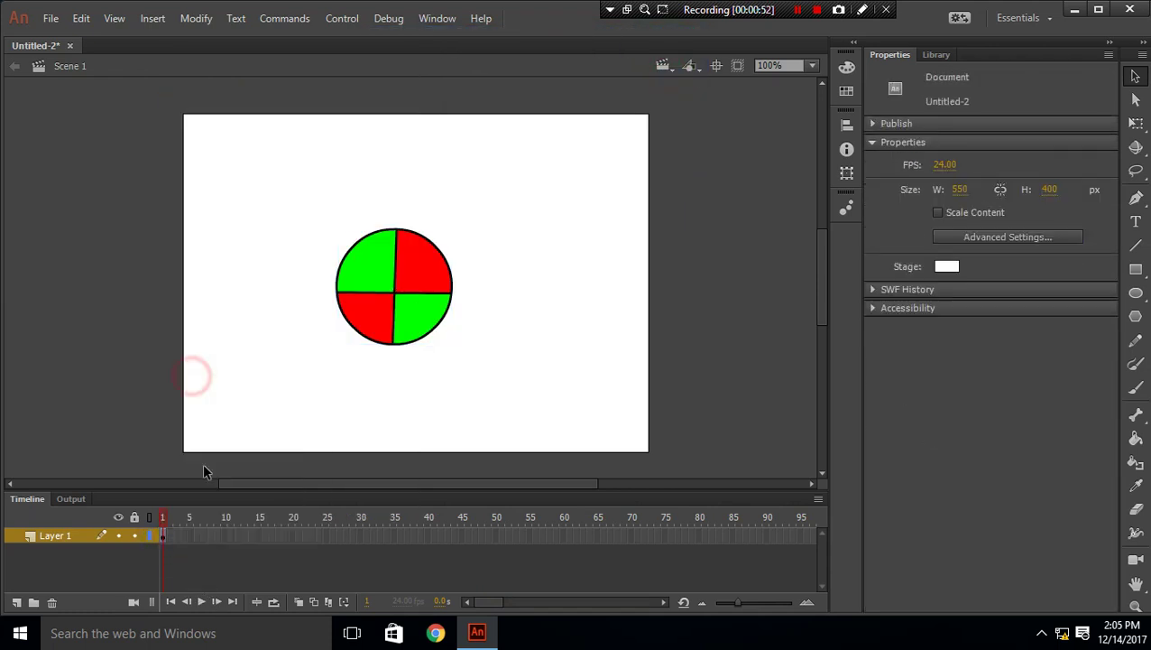
Insert a keyframe at frame 5 and rotate the circle 90° clockwise.
right_click(193, 533)
right_click(193, 534)
click(304, 182)
click(196, 18)
mouse_move(227, 228)
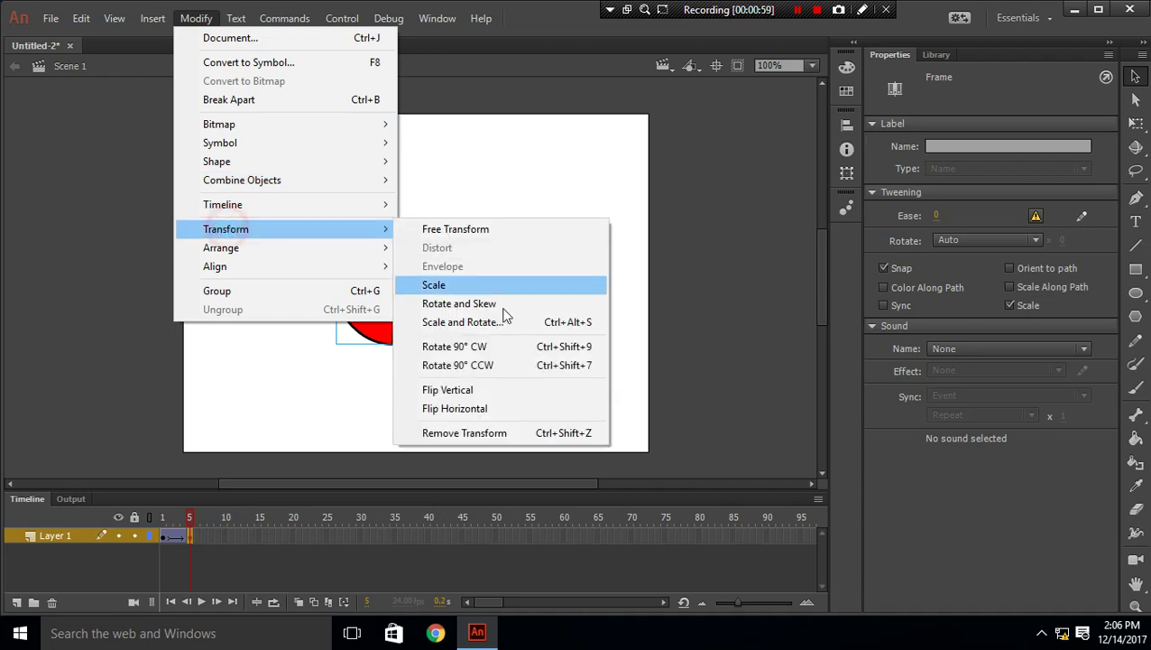
click(470, 353)
click(311, 380)
Insert a keyframe at frame 10 and rotate the circle another 90° clockwise.
right_click(225, 536)
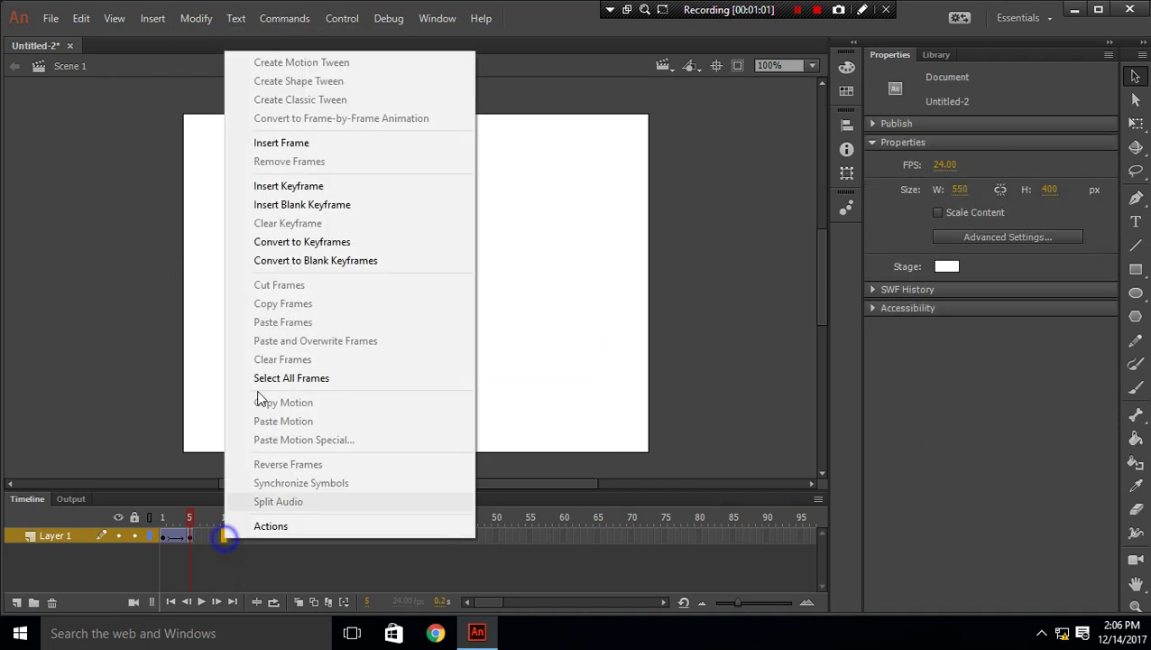
click(276, 186)
click(196, 18)
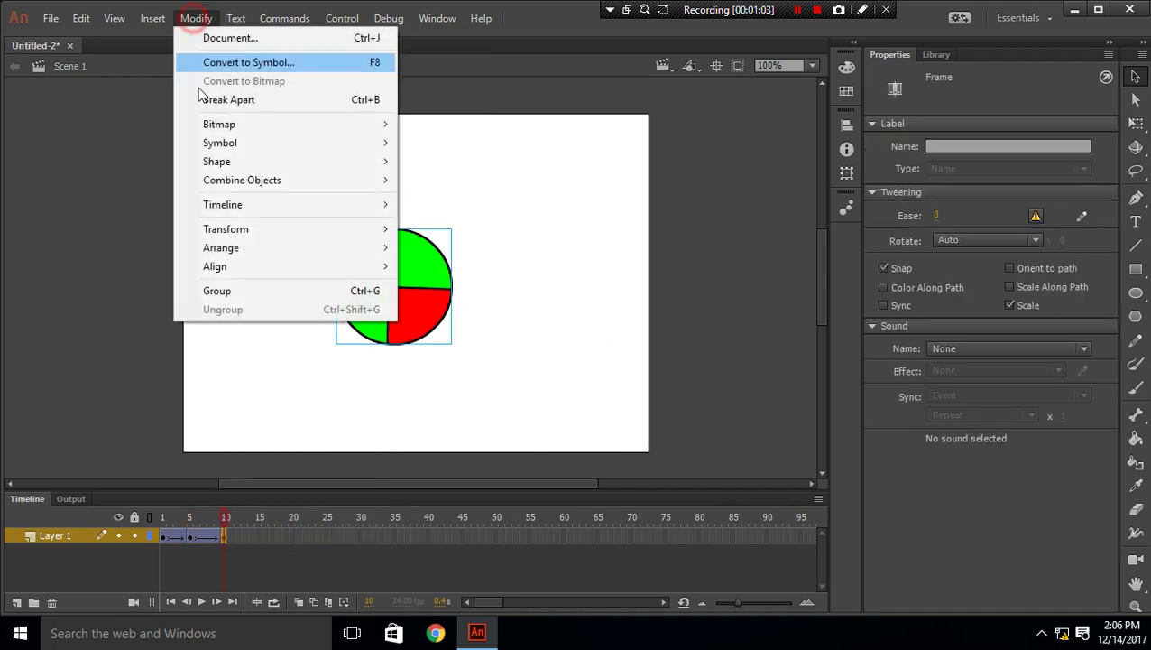
click(307, 228)
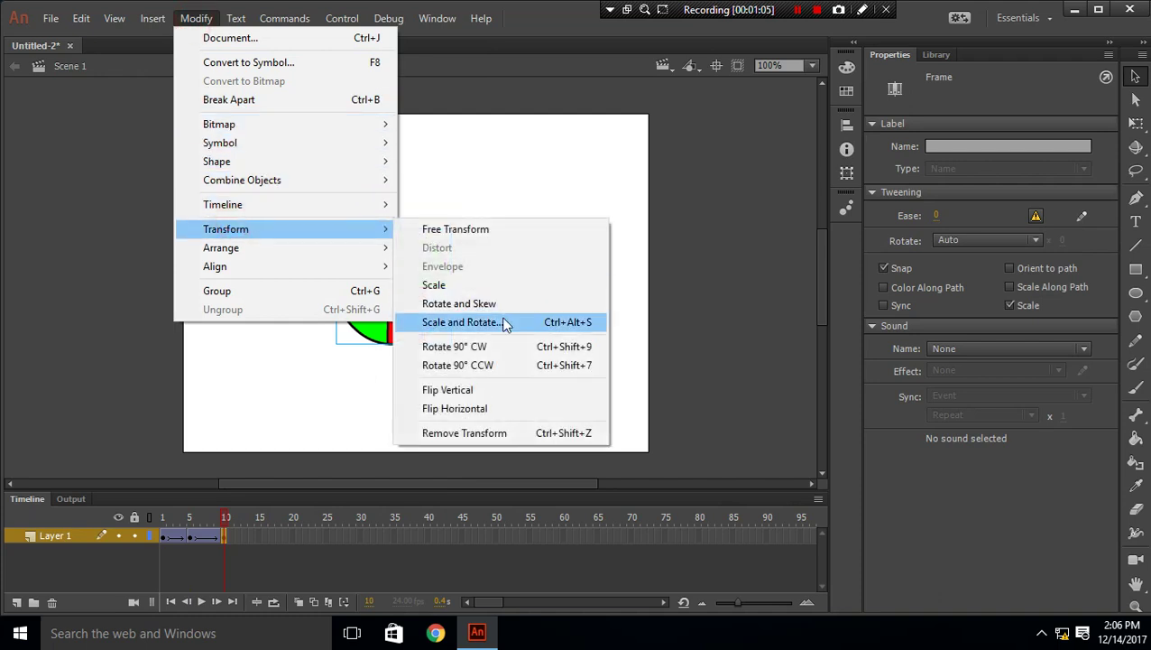
click(478, 346)
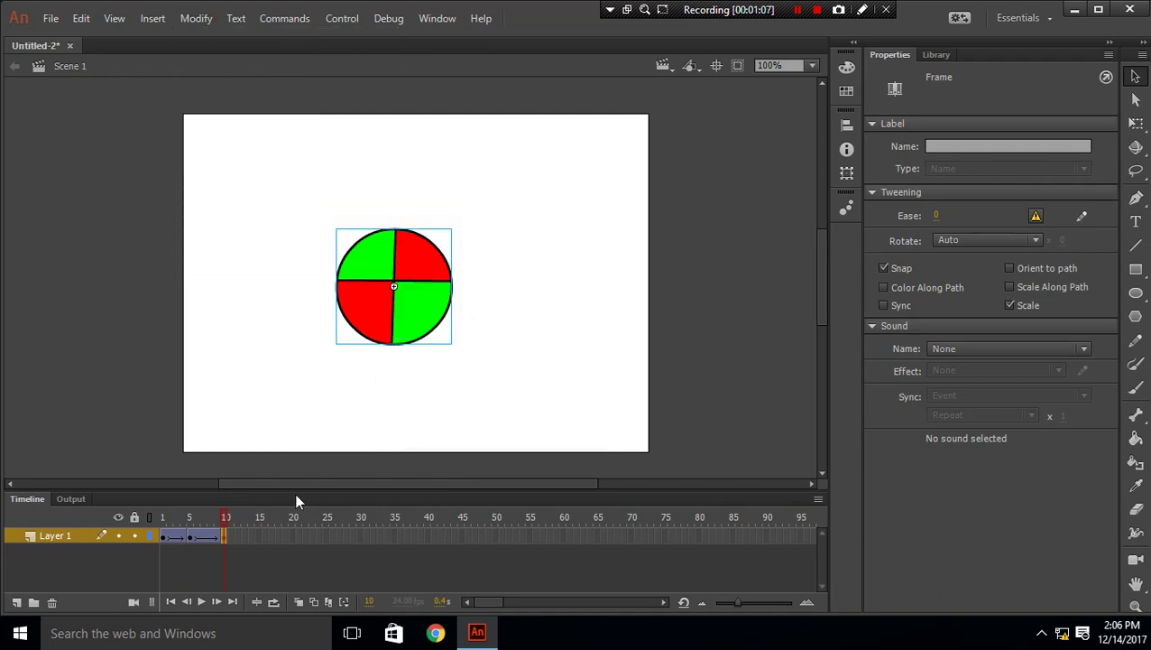
Insert a keyframe at frame 15 and rotate the circle 90° clockwise again.
click(258, 536)
right_click(258, 536)
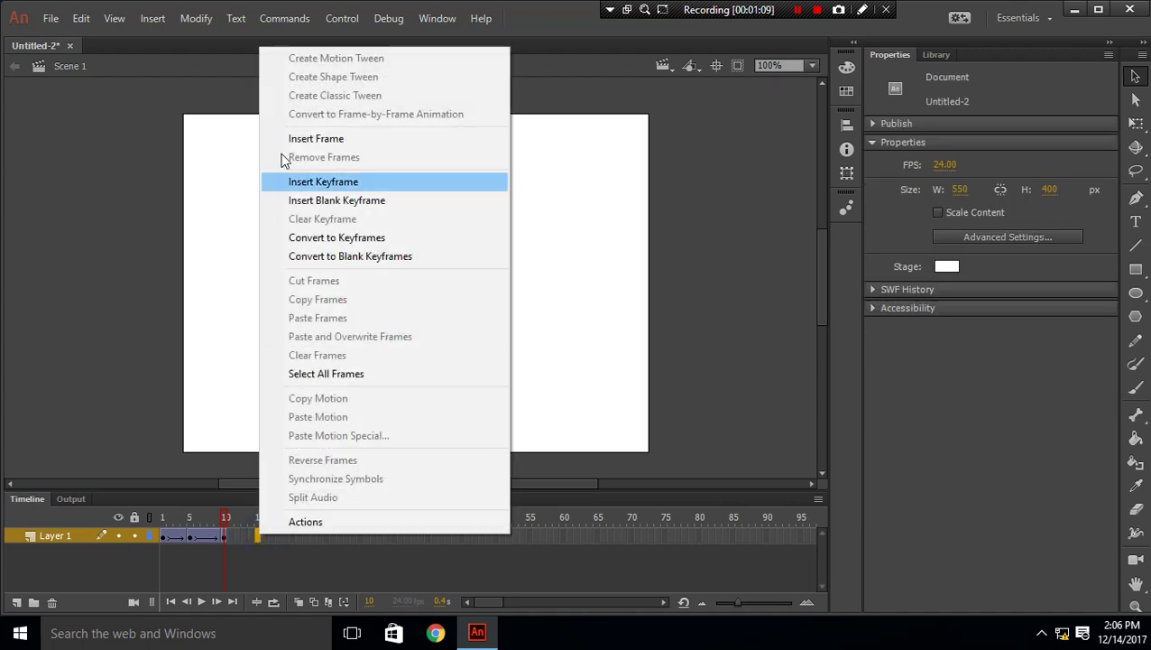
click(320, 182)
click(196, 18)
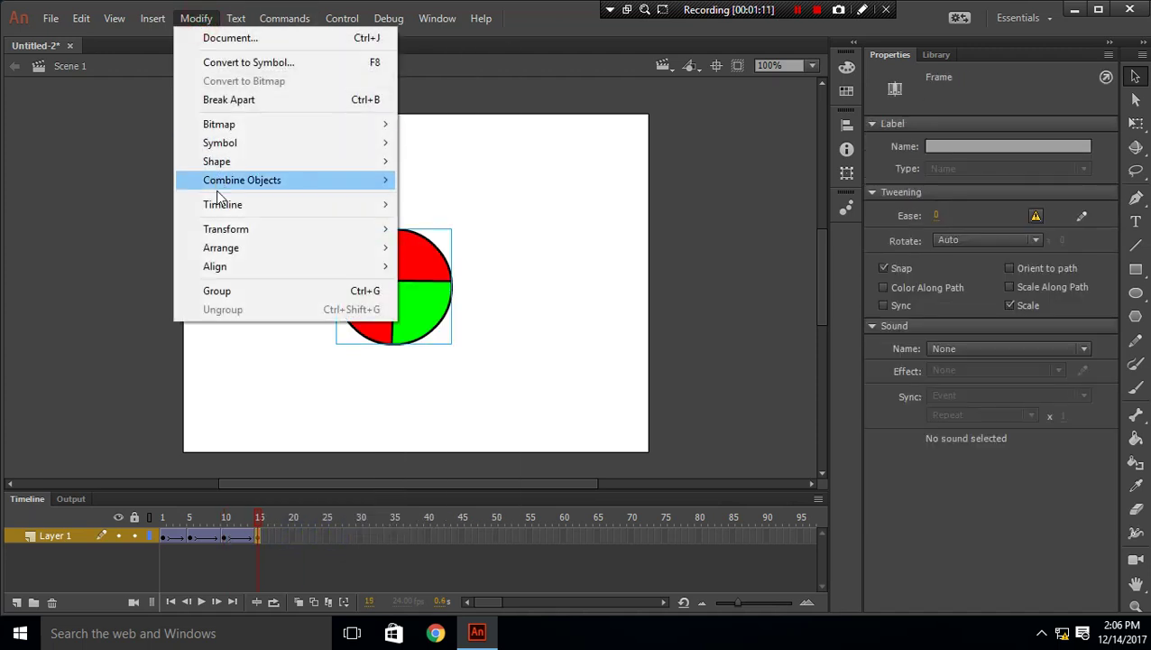
click(222, 229)
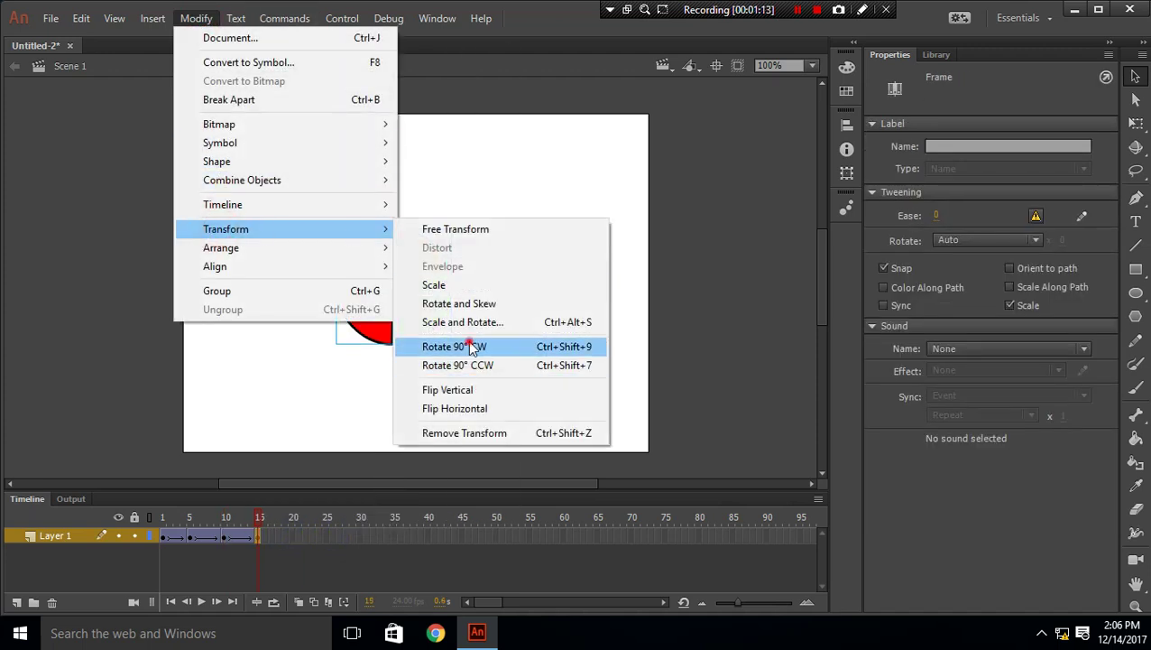
click(478, 347)
Insert a keyframe at frame 20 with a further 90° clockwise rotation.
right_click(291, 538)
click(354, 182)
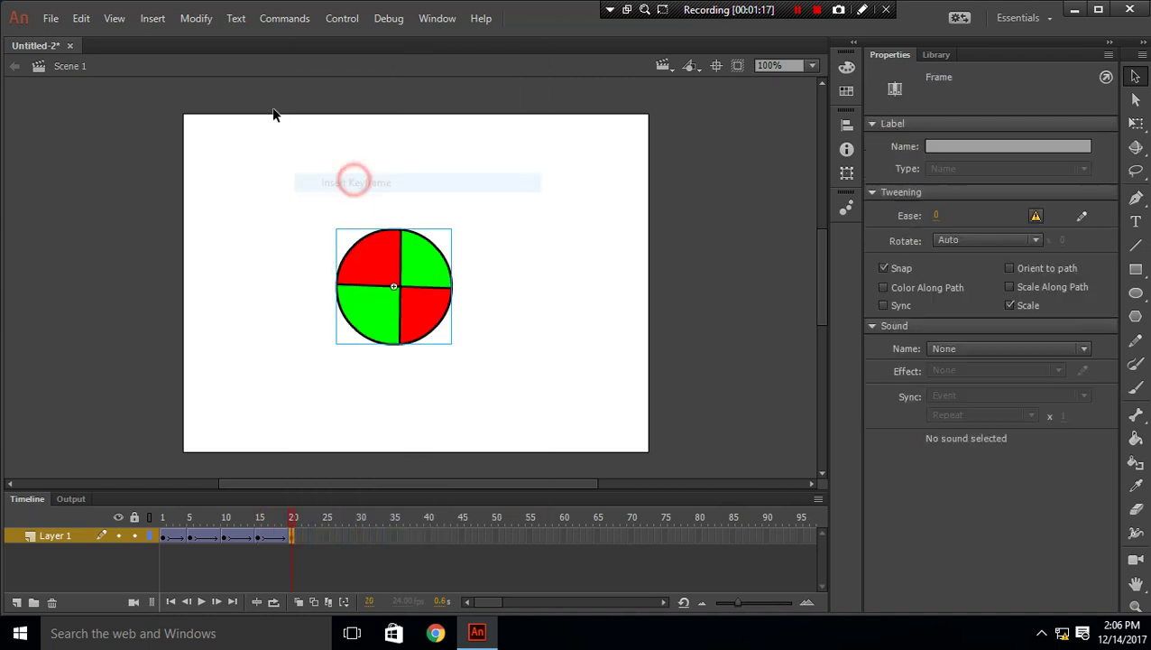
click(196, 19)
click(224, 229)
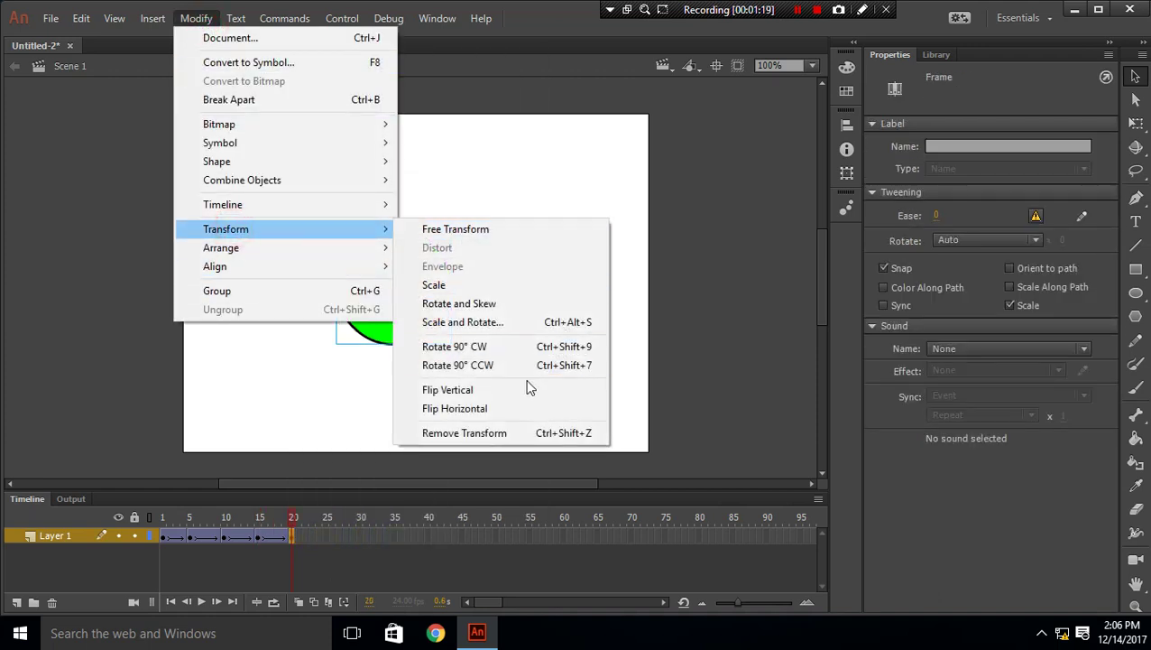
click(506, 345)
Play the timeline to preview the circle's rotation.
click(567, 333)
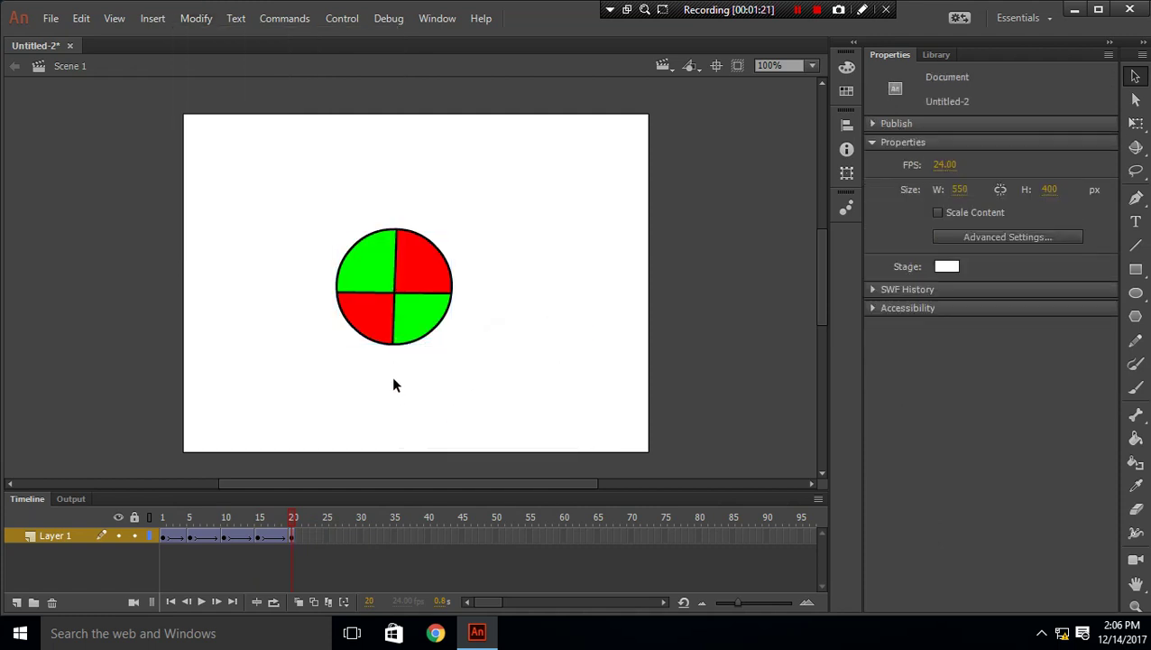
click(200, 602)
click(460, 367)
Add a new layer above Layer 1 and rename it 'square'.
click(16, 603)
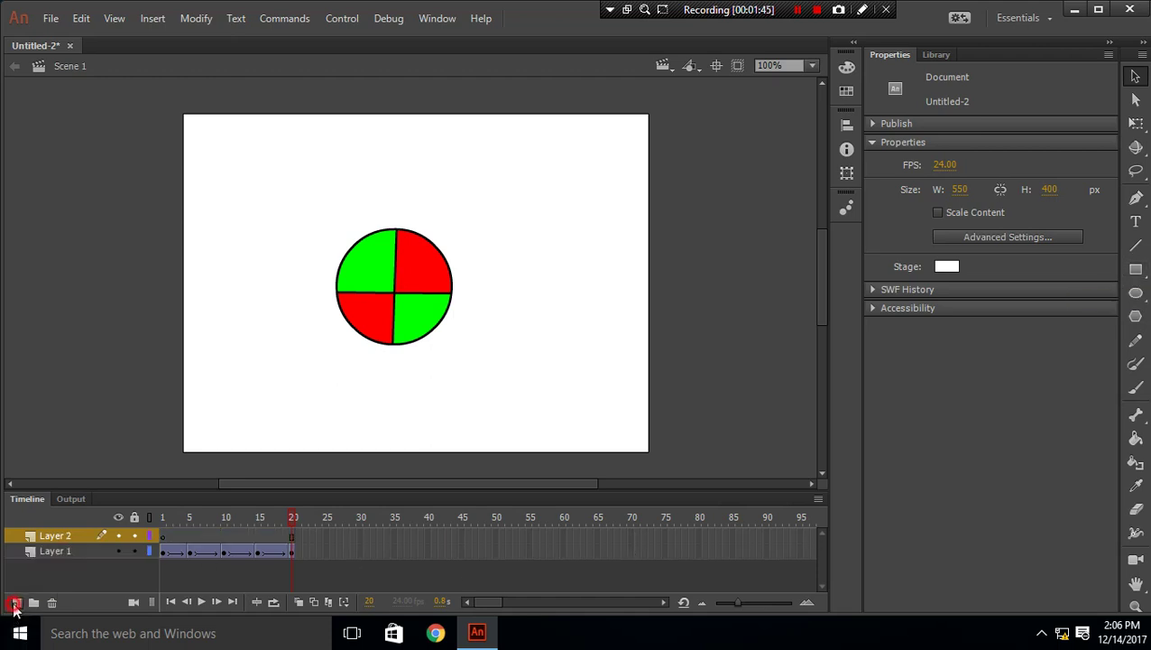
double_click(65, 535)
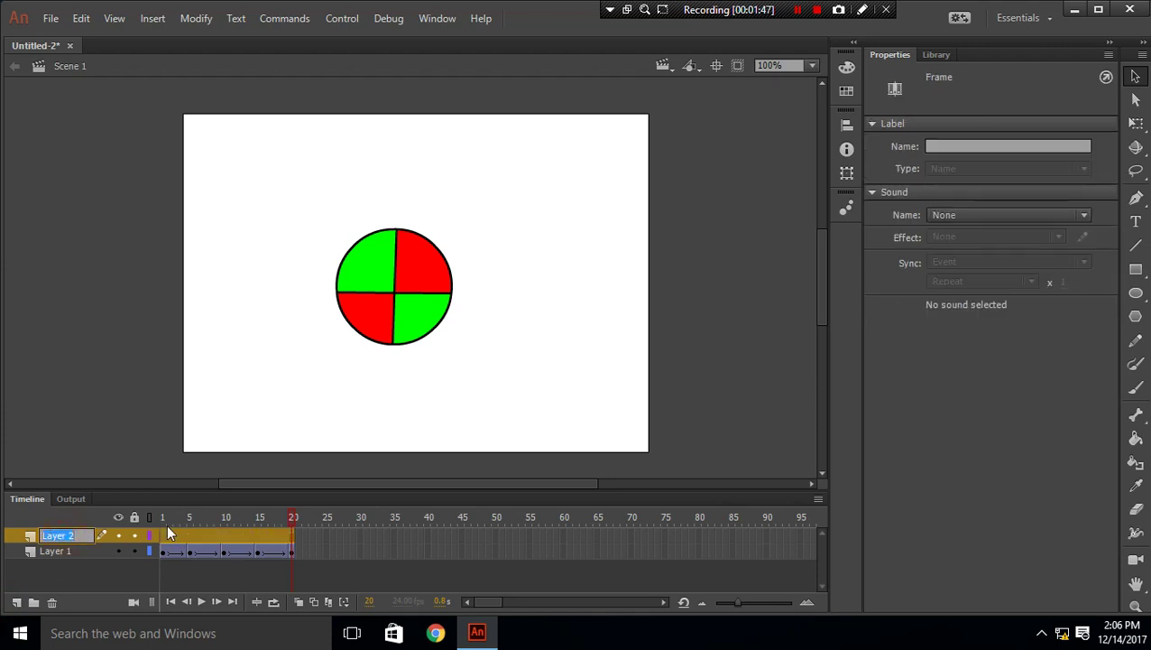
text(square)
Draw a square right of the circle and fill it blue.
click(488, 387)
click(1136, 268)
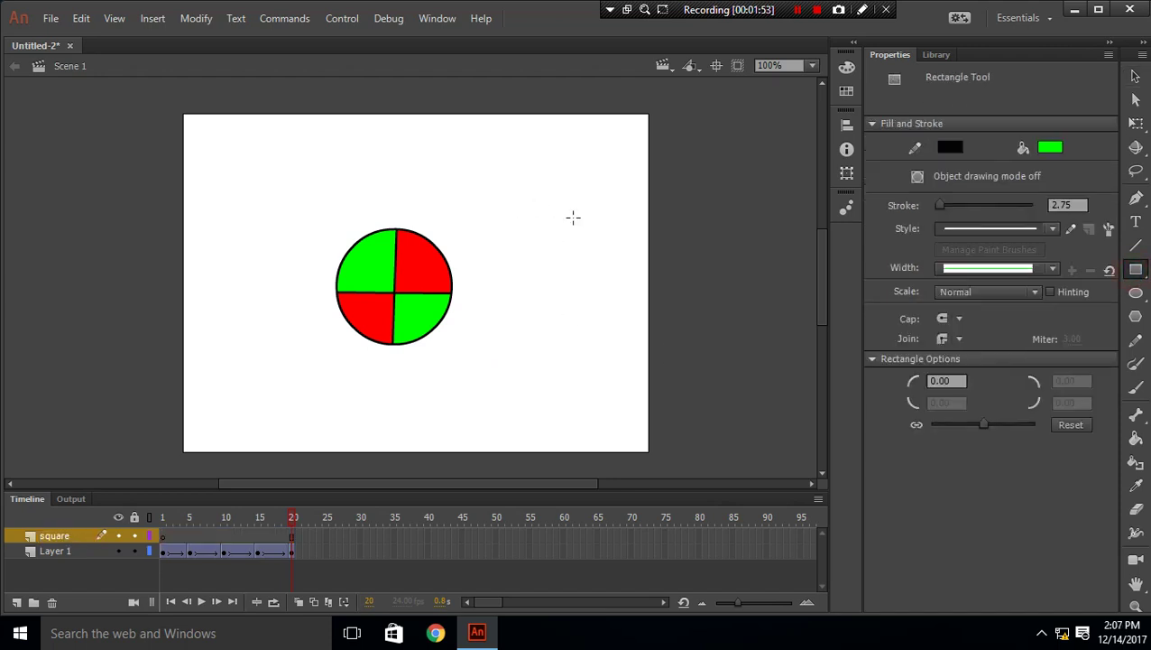
mouse_move(536, 211)
mouse_down()
mouse_move(570, 267)
mouse_move(622, 313)
mouse_move(604, 277)
mouse_up()
click(1136, 77)
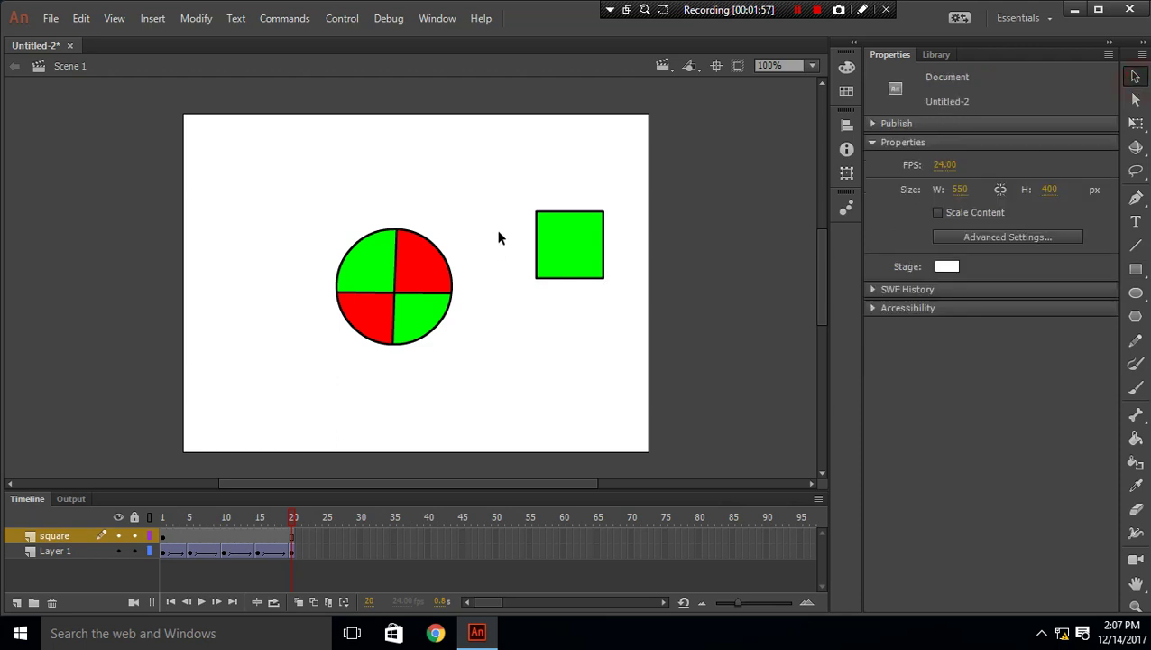
click(546, 233)
click(1049, 220)
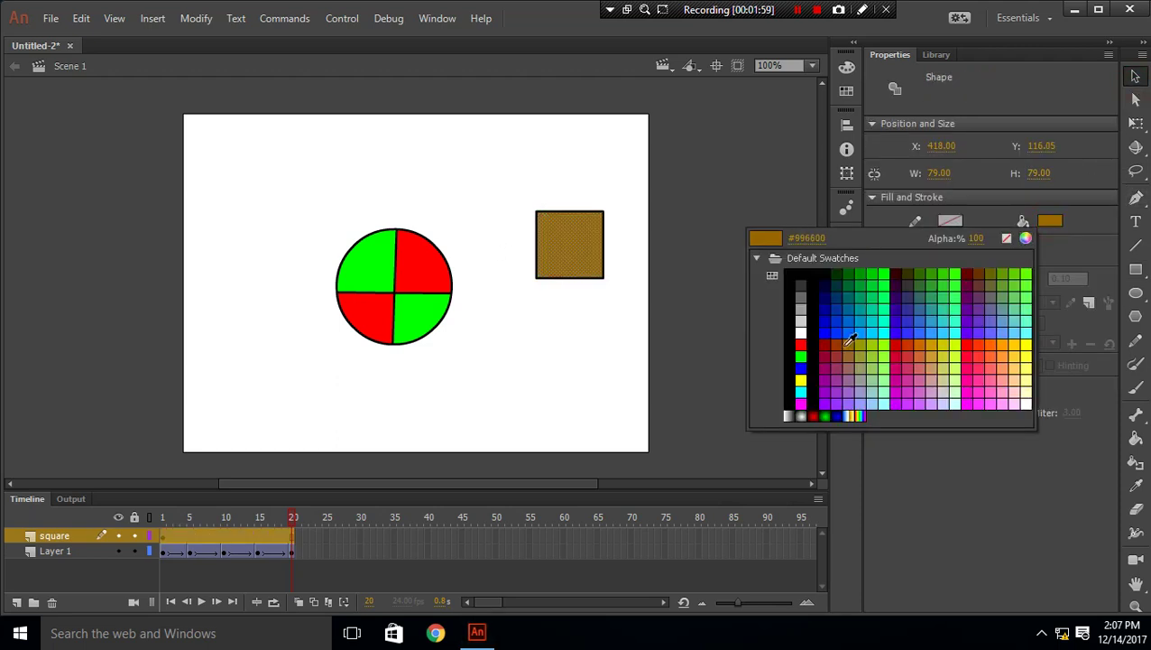
click(799, 368)
Move the blue square with its outline onto the circle and centre it.
click(612, 332)
drag(495, 189, 645, 305)
drag(588, 249, 417, 304)
click(509, 284)
click(429, 293)
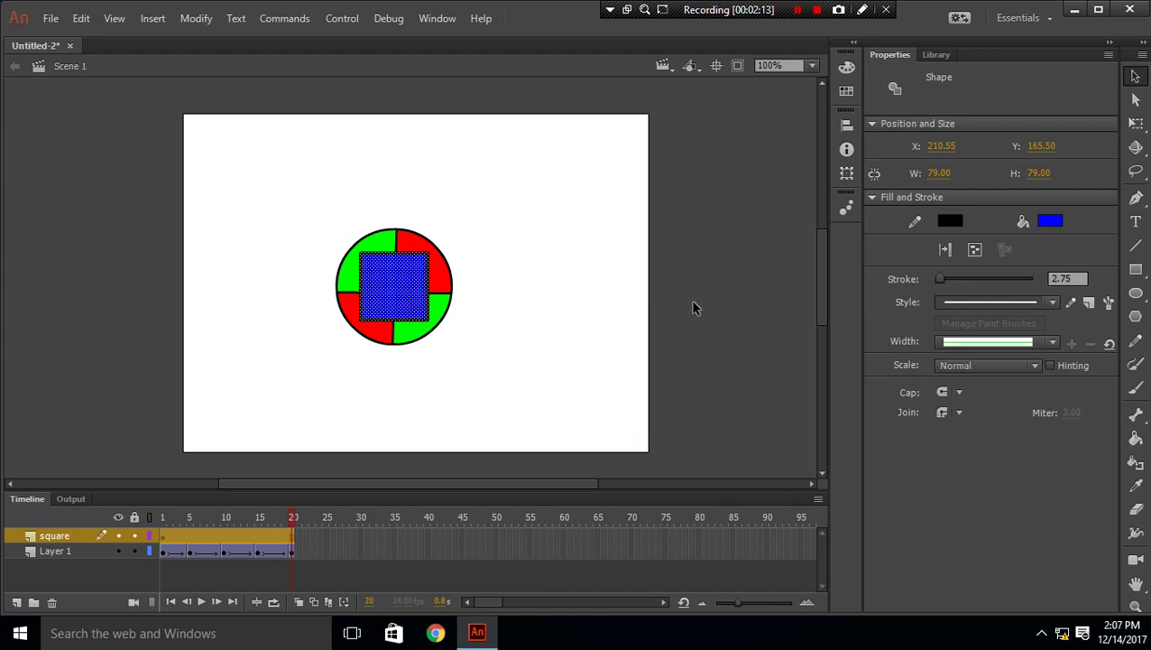
Open Symbol 1 for editing from the stage.
click(530, 303)
click(497, 379)
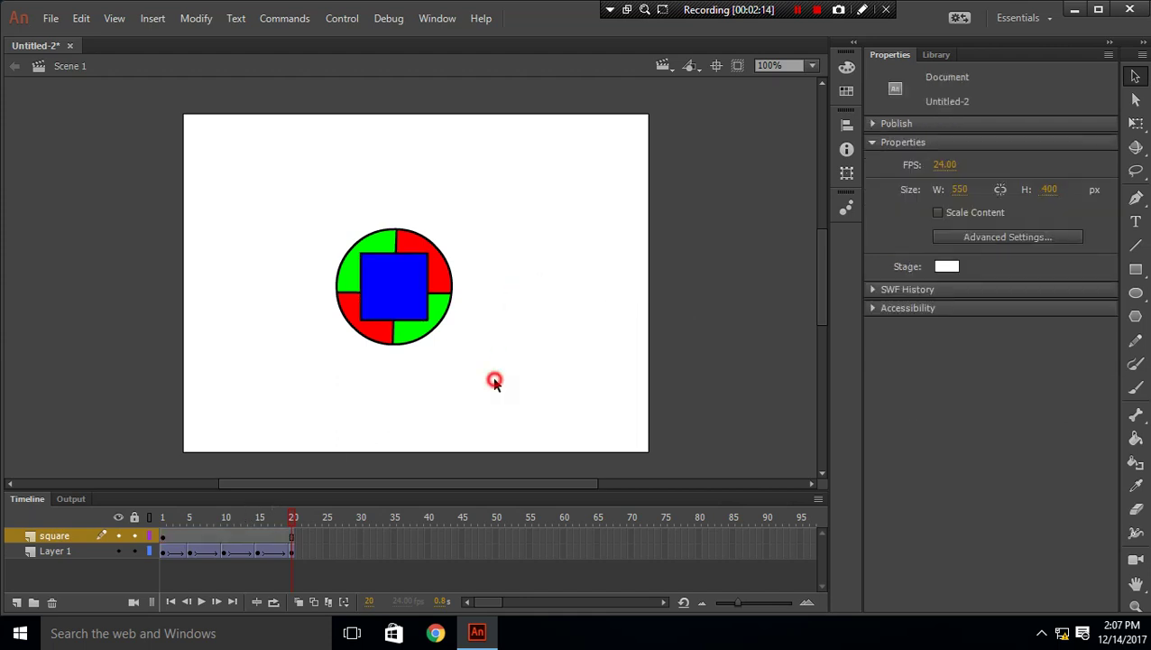
click(444, 297)
double_click(444, 297)
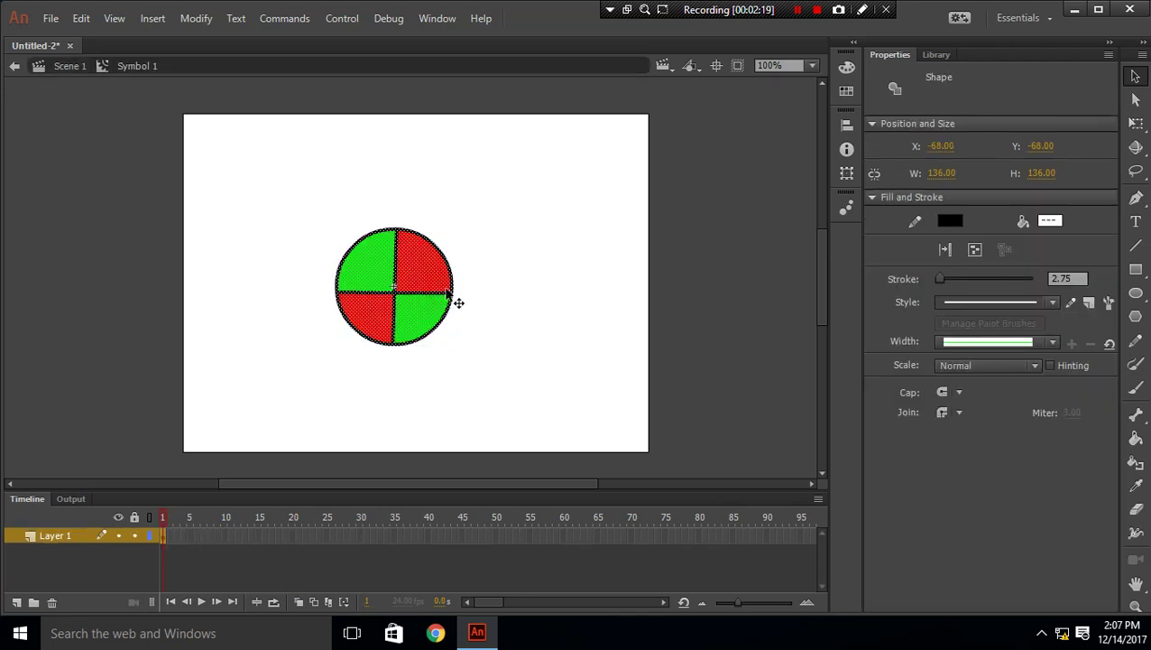
click(507, 286)
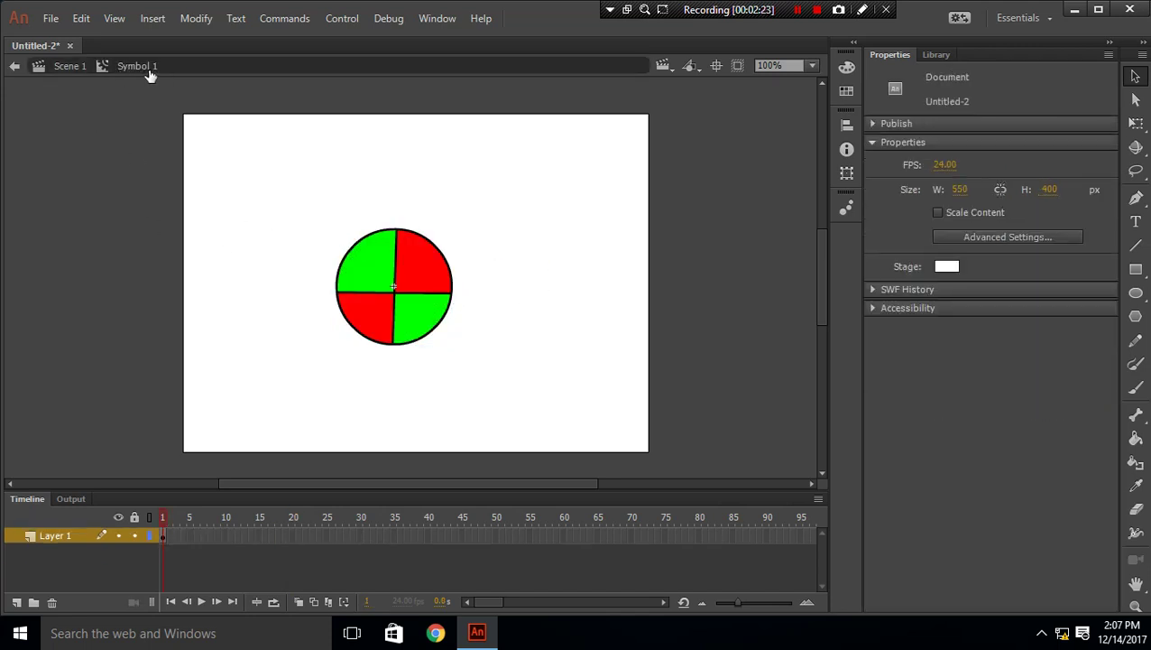
Move the quartered circle shape right to X 142, Y −68 with Free Transform.
click(482, 240)
drag(309, 198, 535, 400)
click(1136, 99)
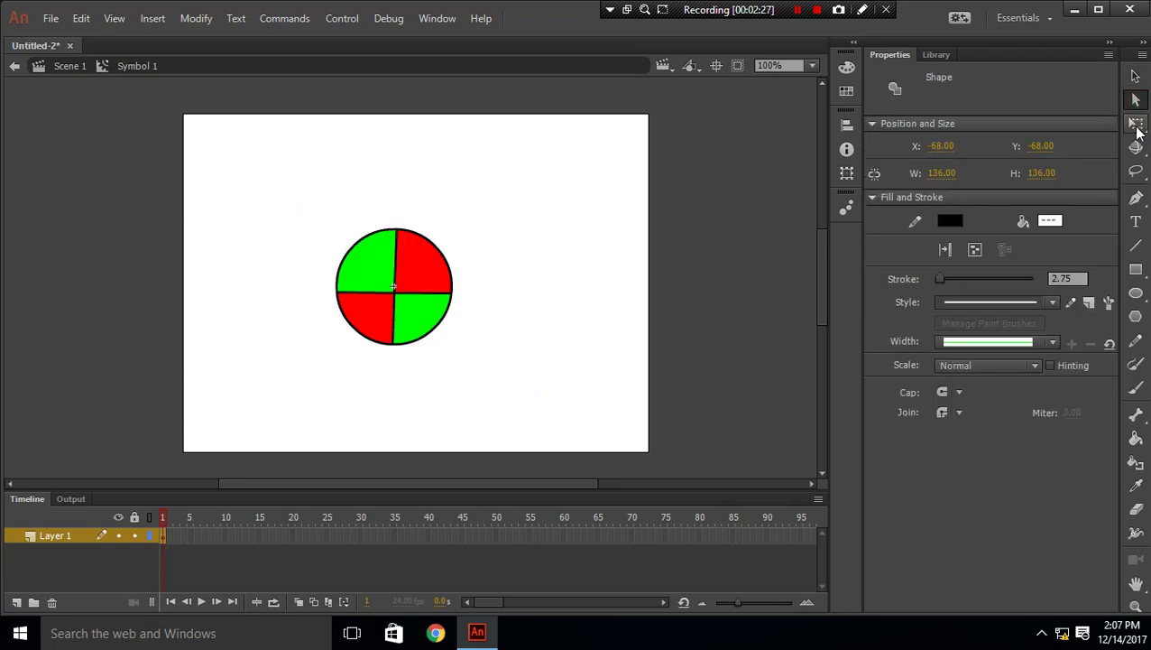
drag(311, 196, 491, 369)
click(1136, 124)
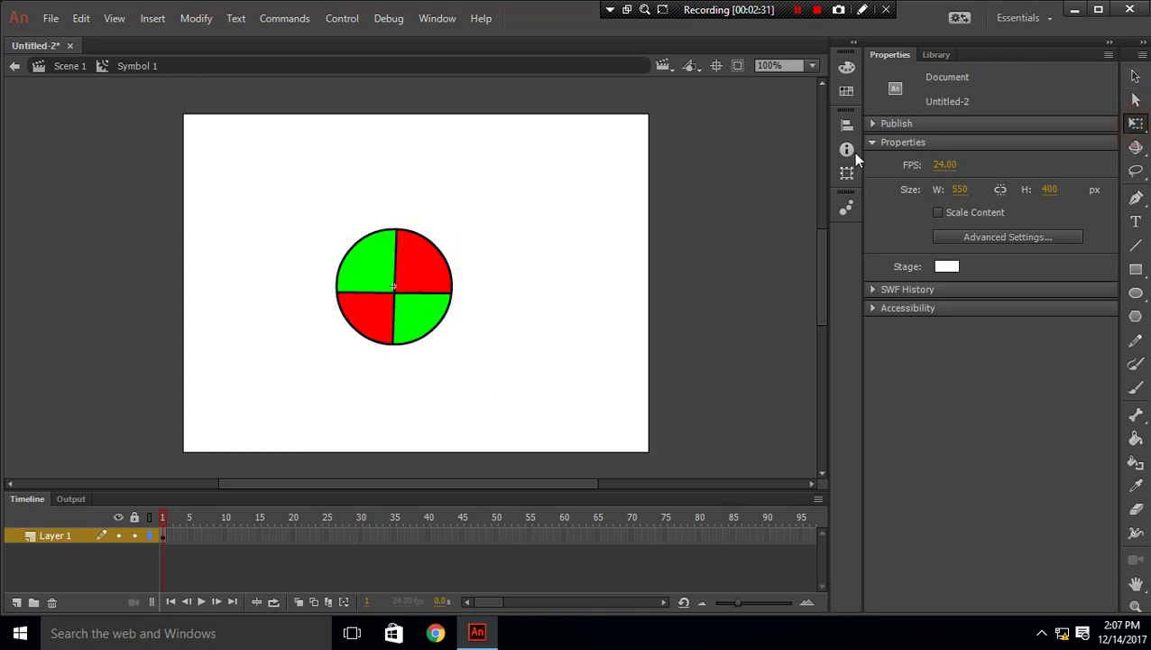
drag(316, 206, 502, 360)
drag(408, 323, 585, 317)
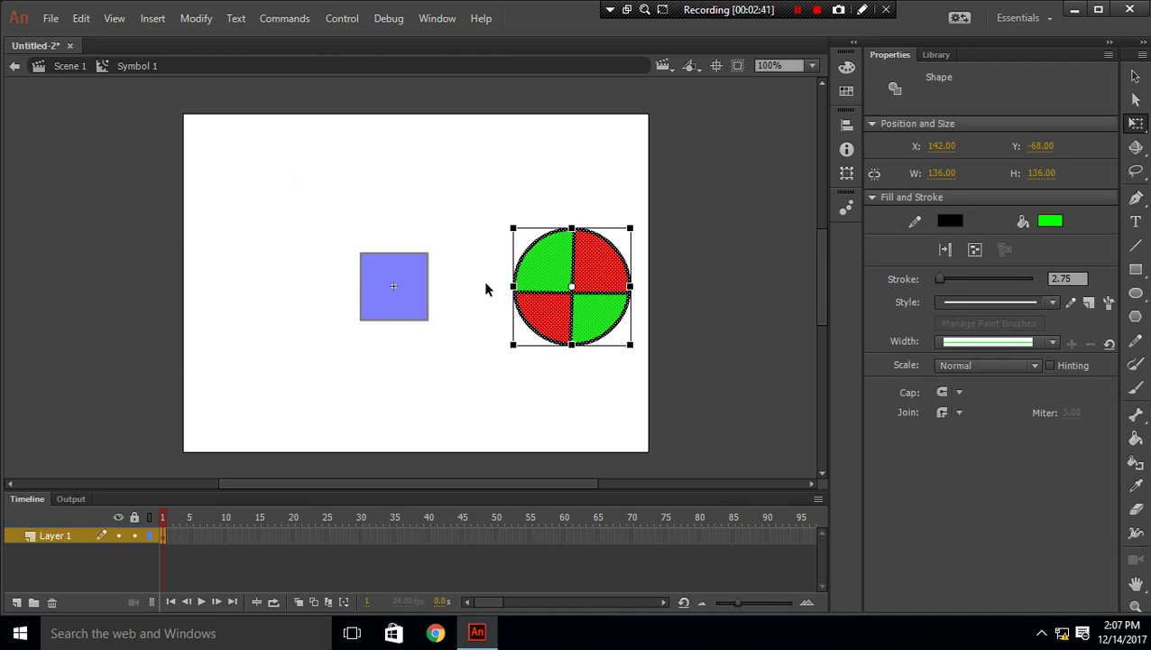
Return to Scene 1, test the movie with Ctrl+Enter, and close the preview.
double_click(671, 227)
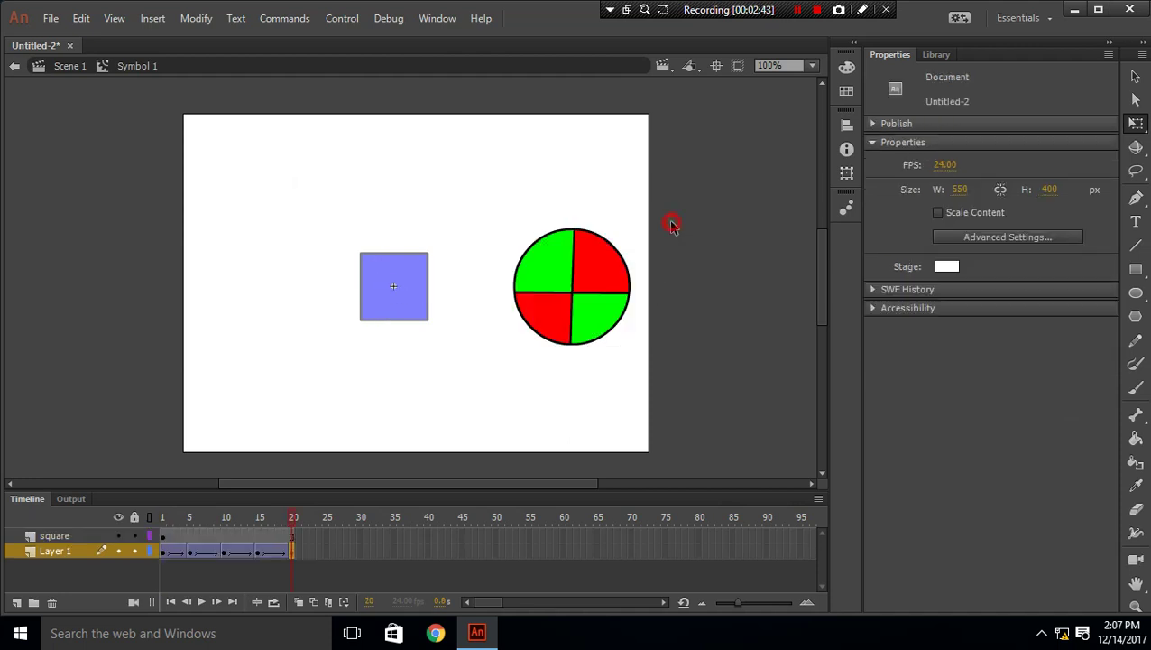
click(502, 180)
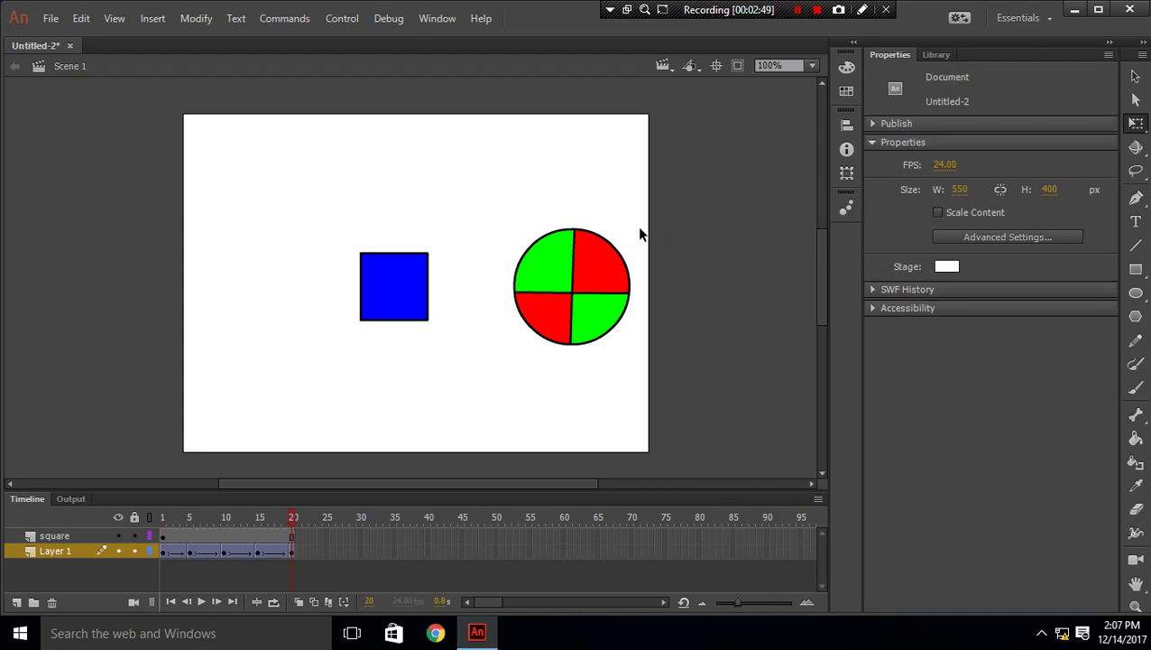
key(ctrl+Return)
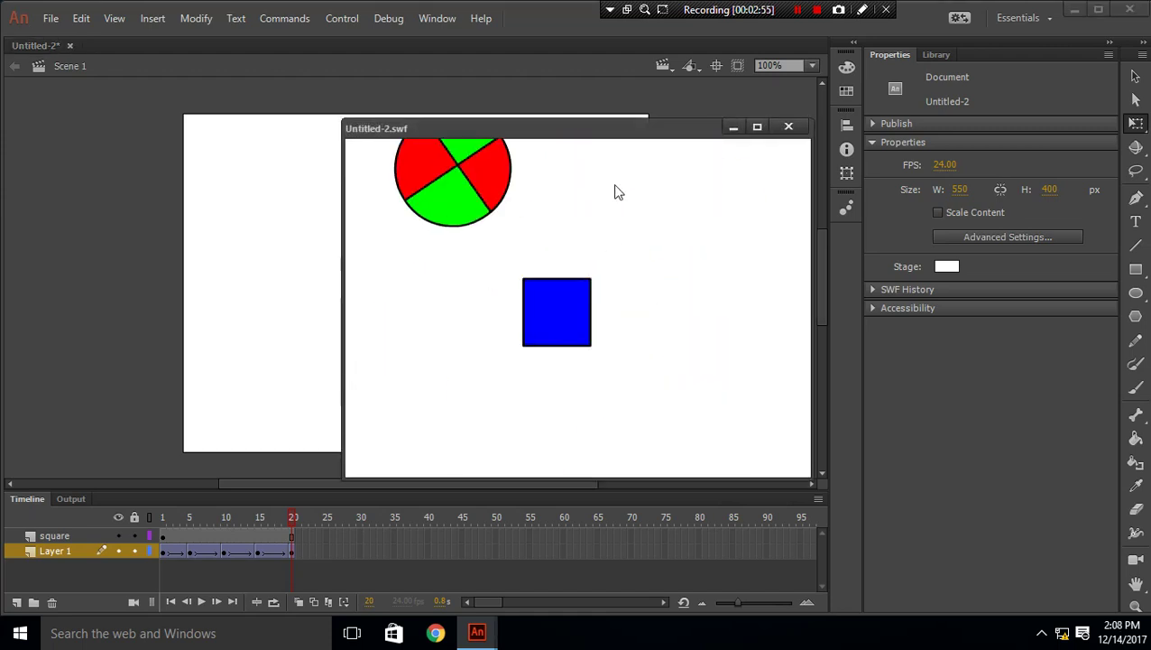
click(789, 127)
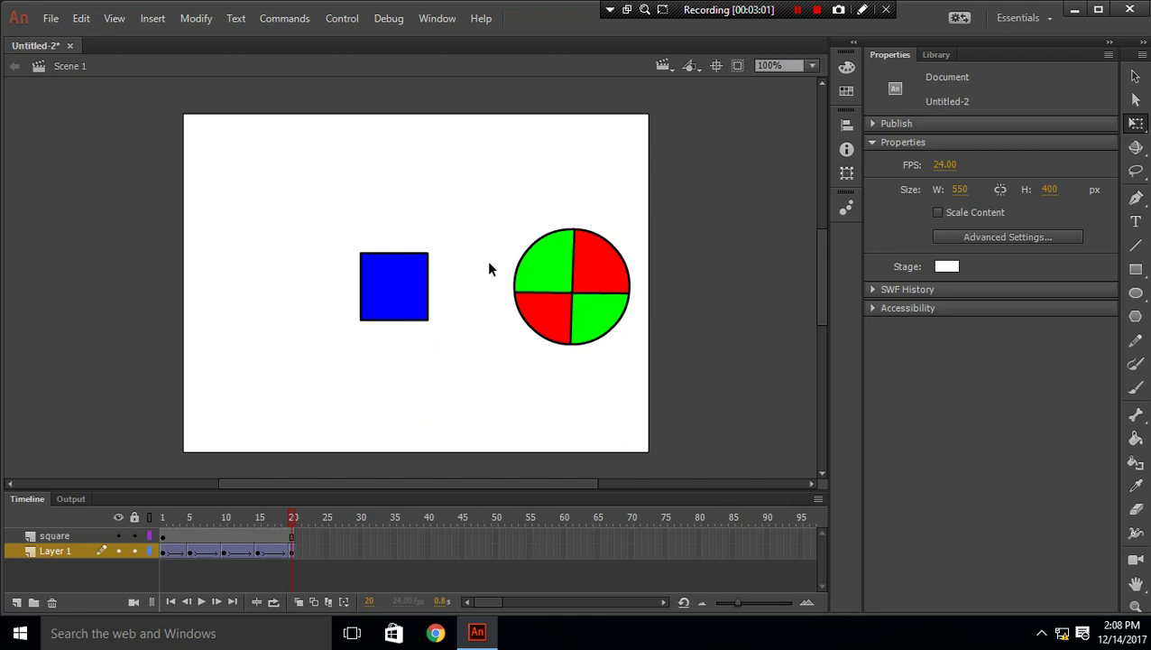
Step into and out of Symbol 1, then test the movie again as Untitled-2.swf.
double_click(535, 285)
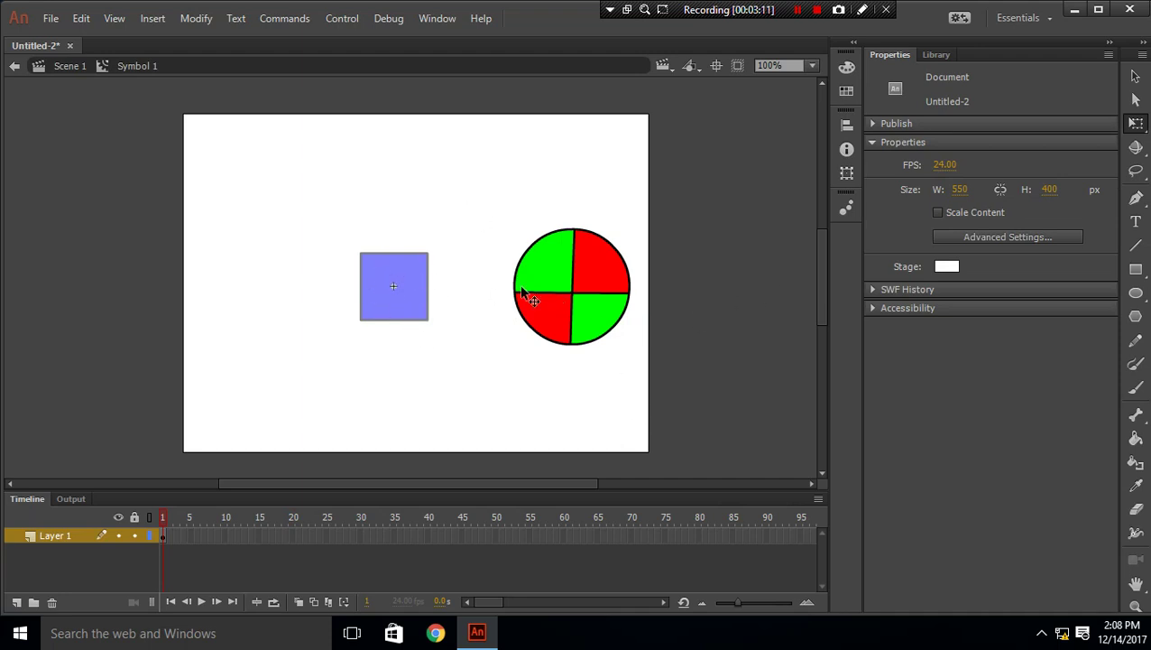
double_click(598, 200)
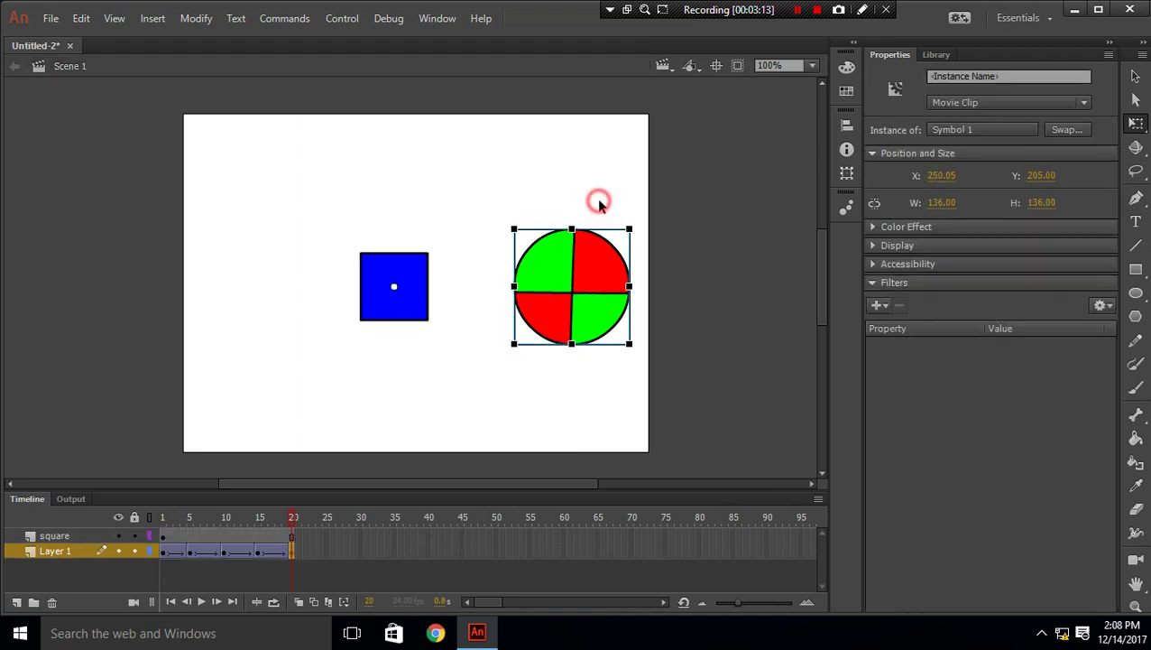
click(632, 391)
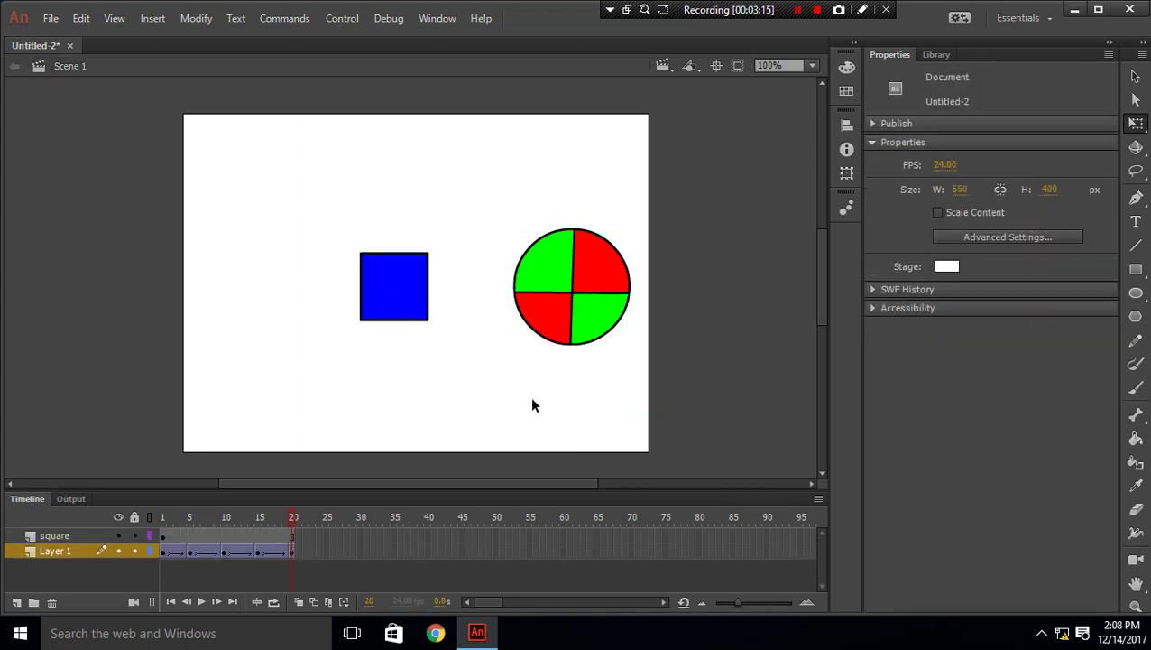
click(478, 396)
key(ctrl+Return)
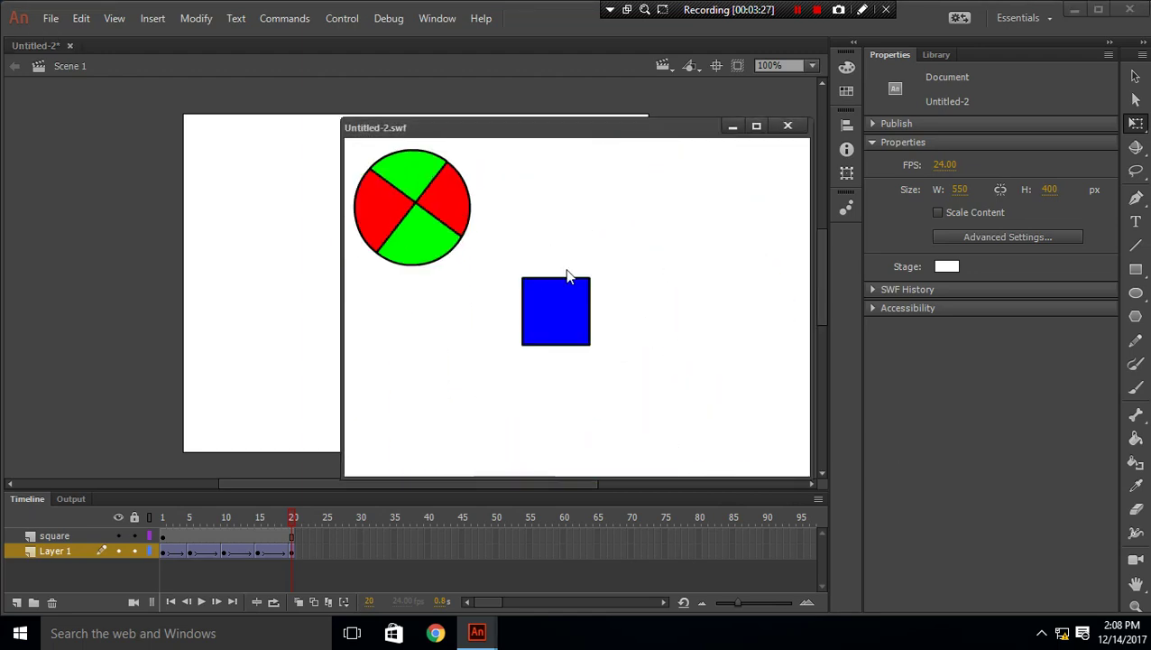
Close the test movie and move the circle layer's last keyframe from frame 20 to frame 25.
click(786, 125)
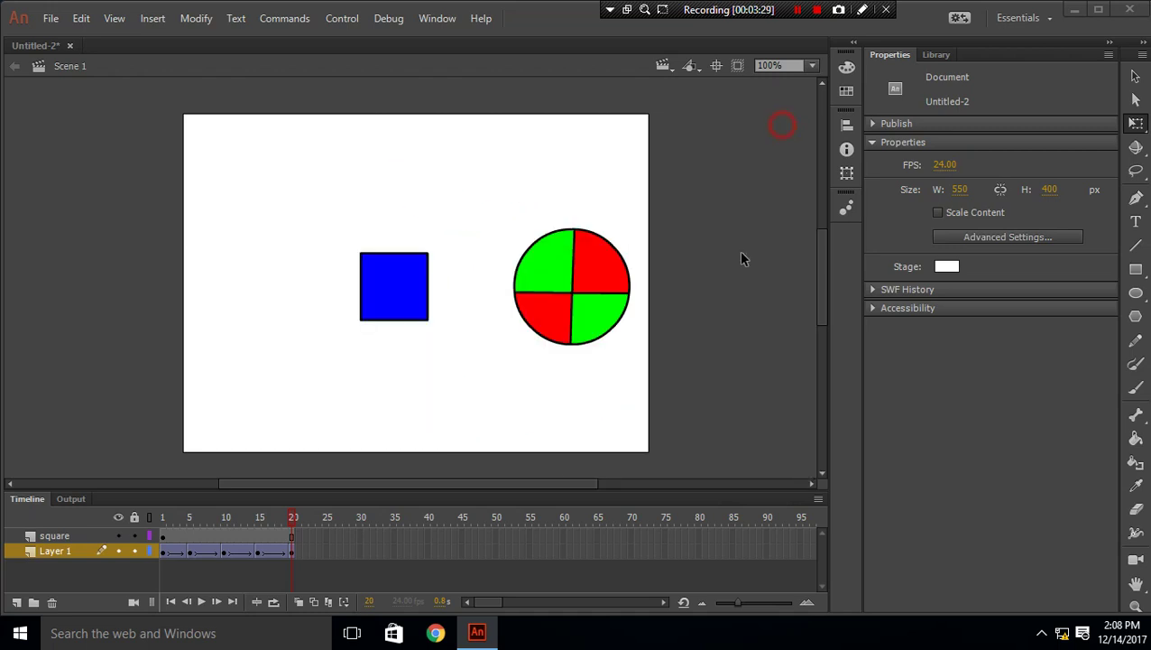
click(177, 551)
click(210, 571)
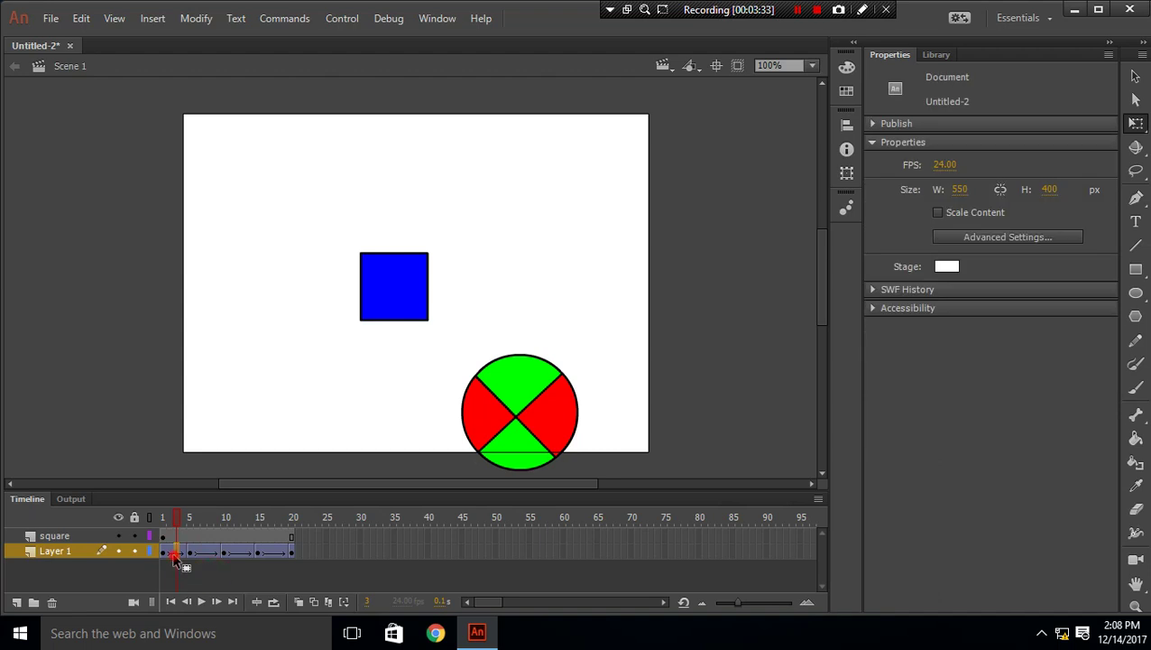
click(177, 551)
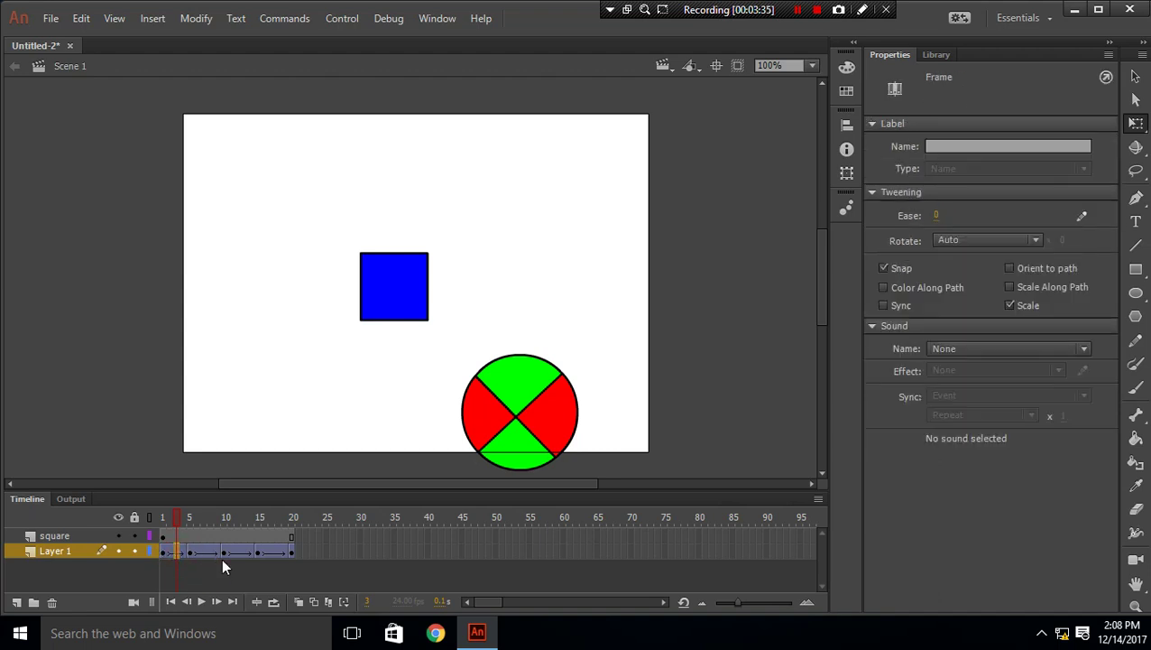
click(313, 569)
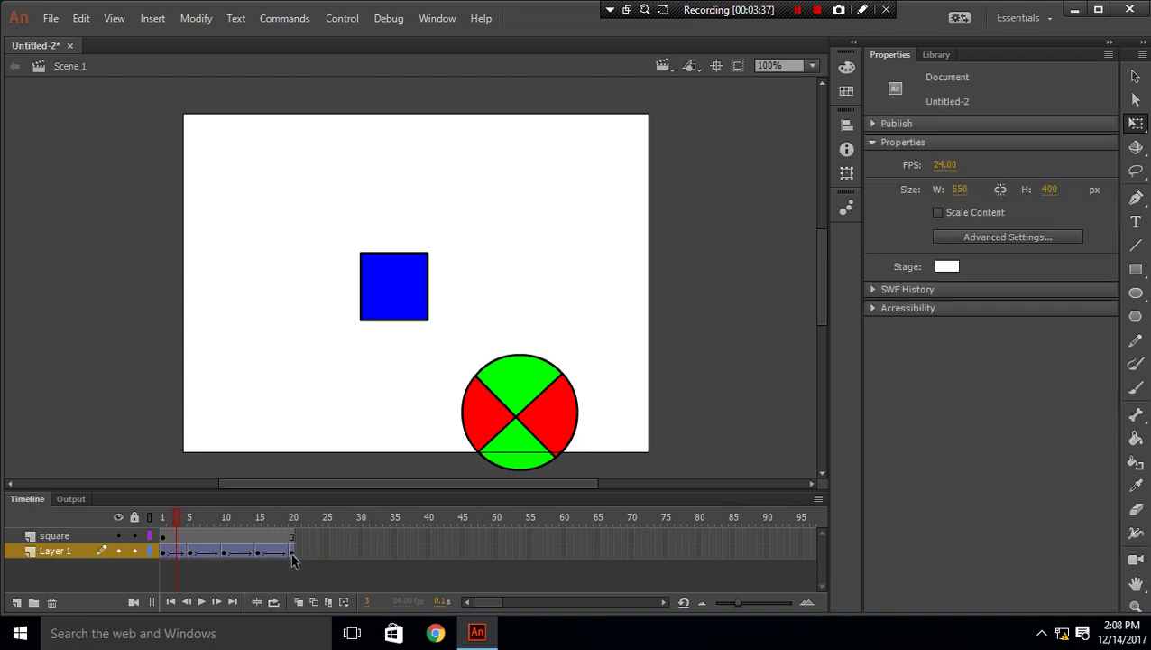
drag(291, 552, 258, 550)
click(291, 578)
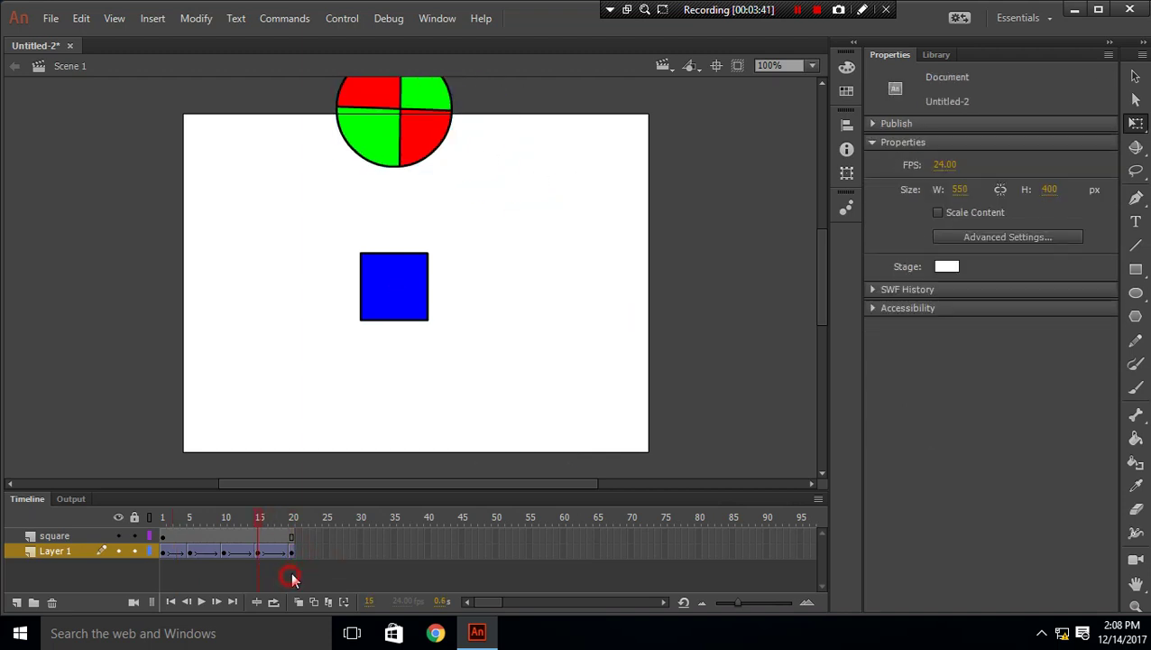
click(290, 552)
drag(291, 554, 326, 552)
click(332, 574)
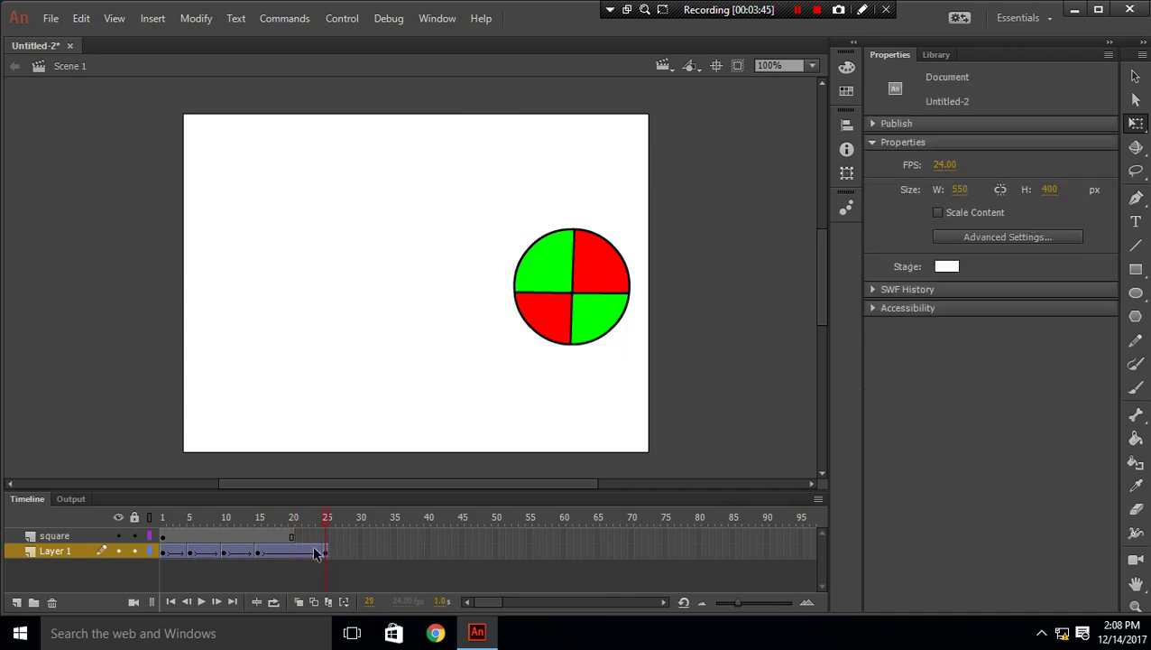
Check the circle at frames 15 and 25, then shift the later tween frames further out.
click(259, 554)
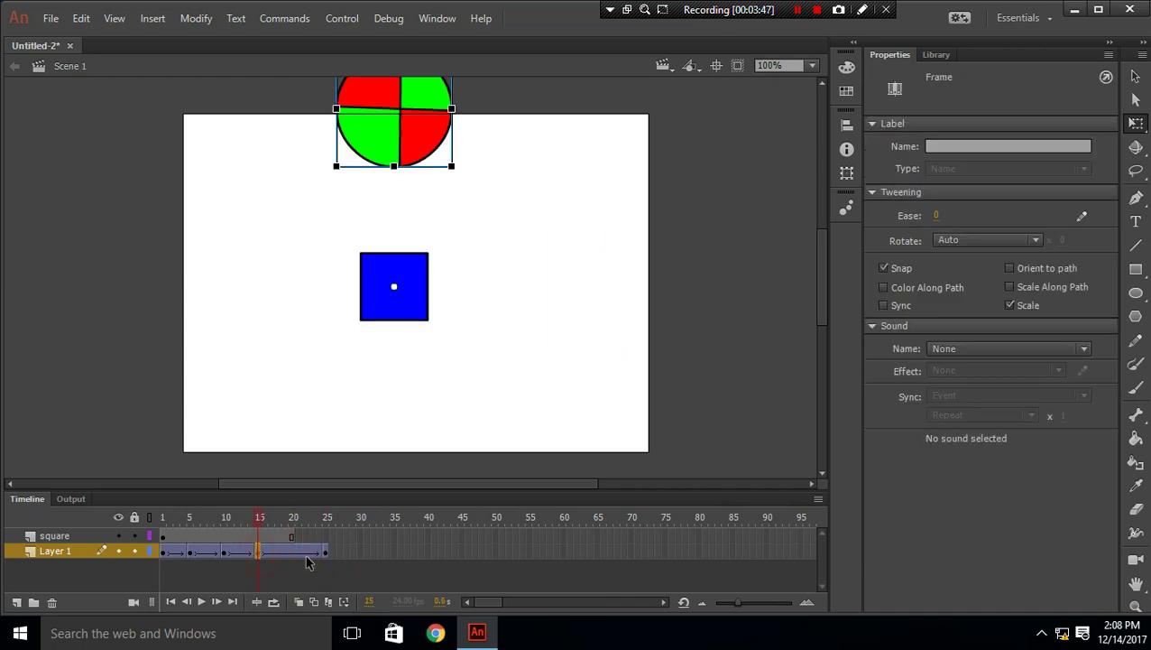
click(327, 553)
click(332, 569)
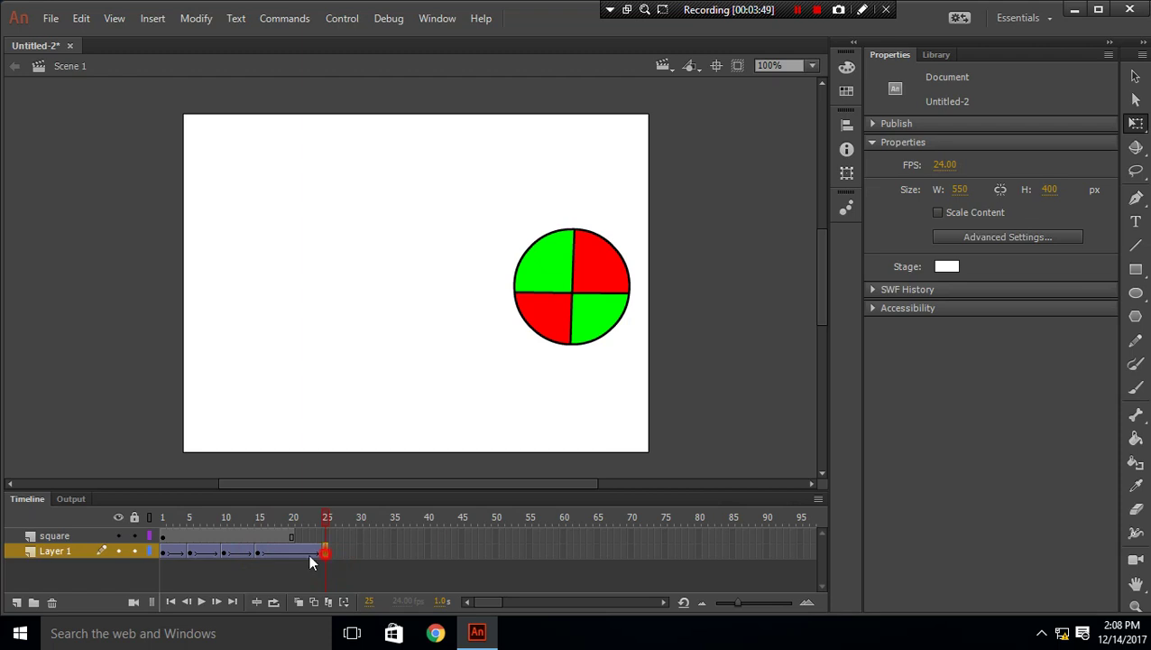
drag(285, 553, 260, 562)
click(346, 587)
click(260, 564)
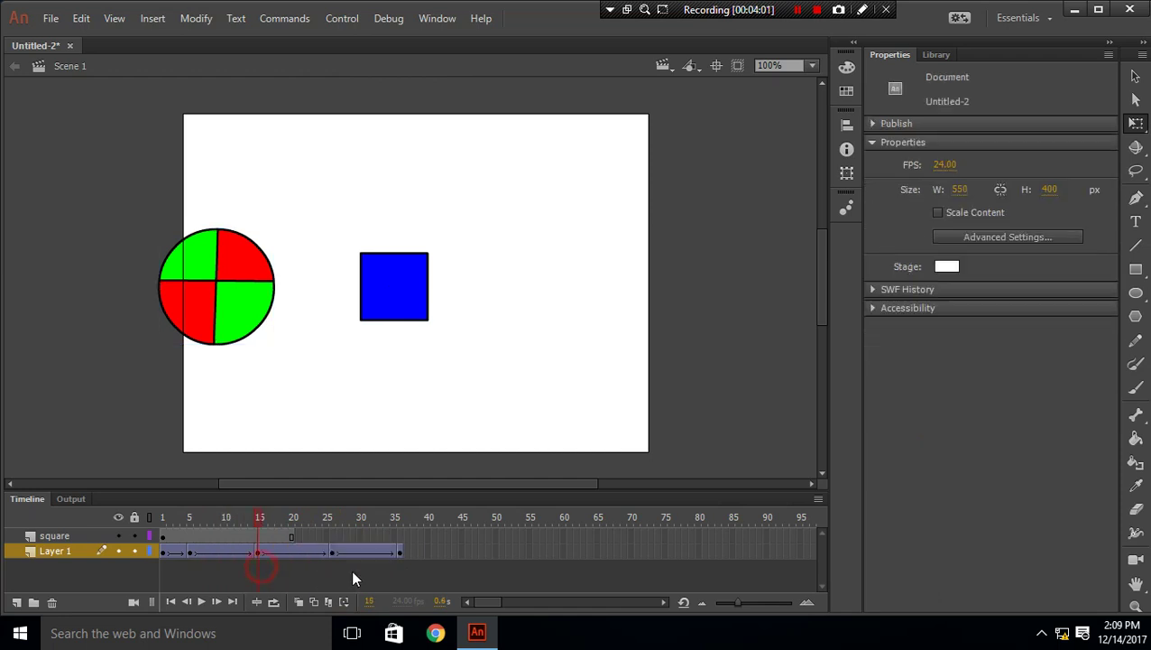
Push the circle's last keyframe out to about frame 42 and extend the square layer to match.
click(400, 553)
drag(203, 562, 231, 563)
click(398, 575)
click(279, 575)
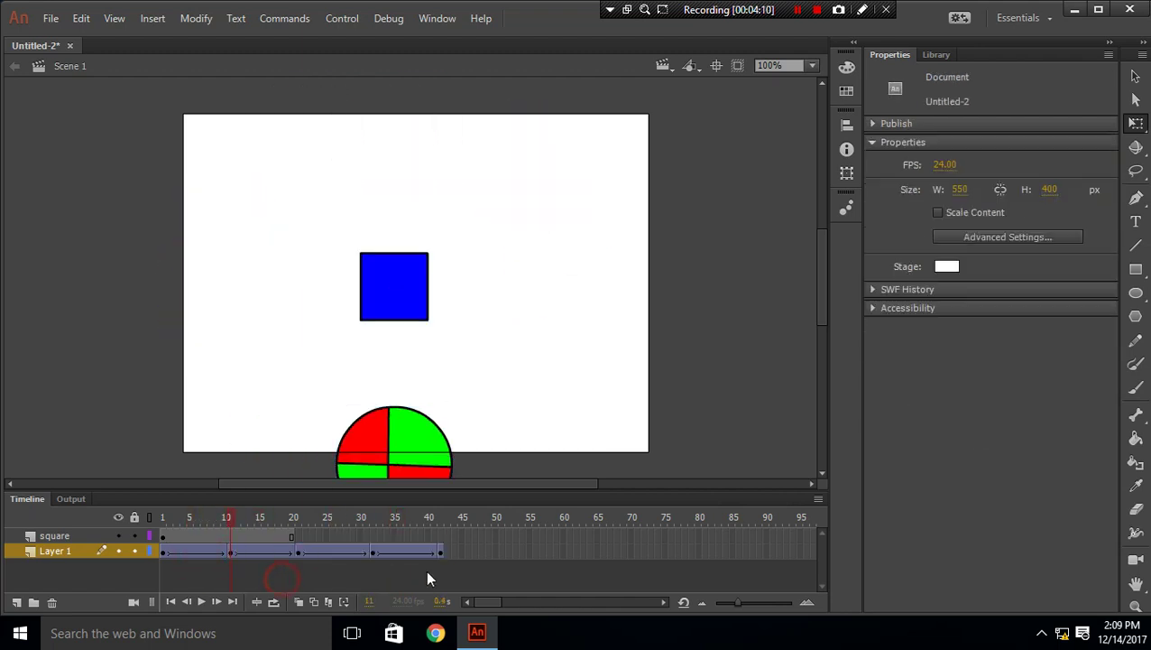
click(287, 536)
drag(288, 536, 442, 538)
click(745, 422)
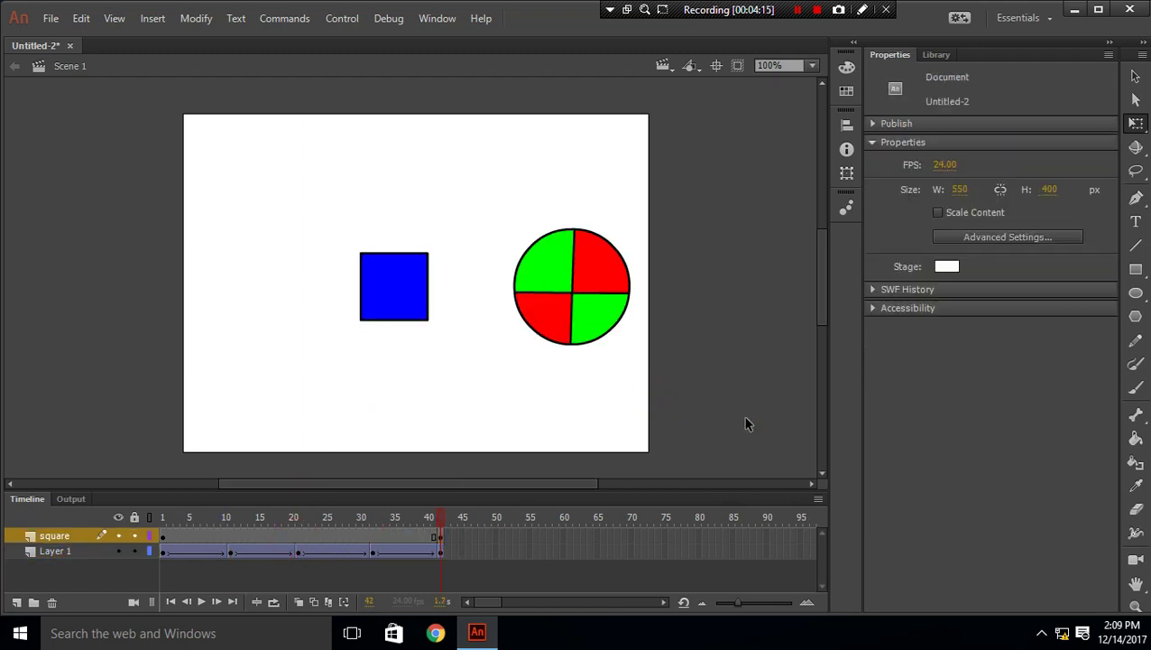
key(ctrl+Return)
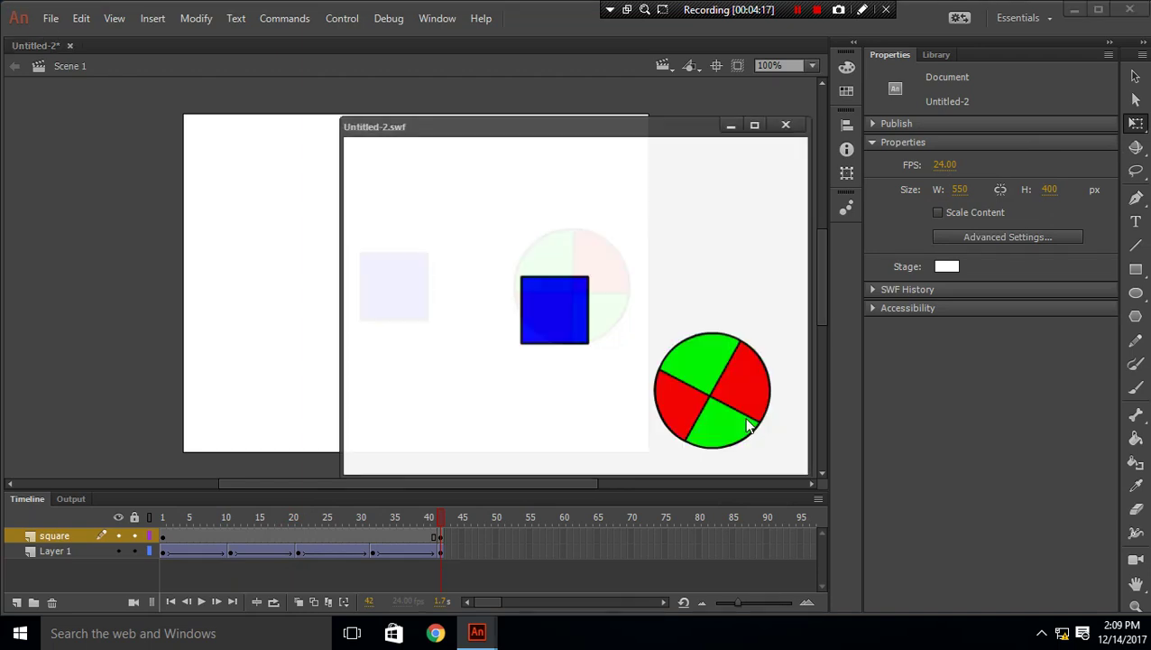